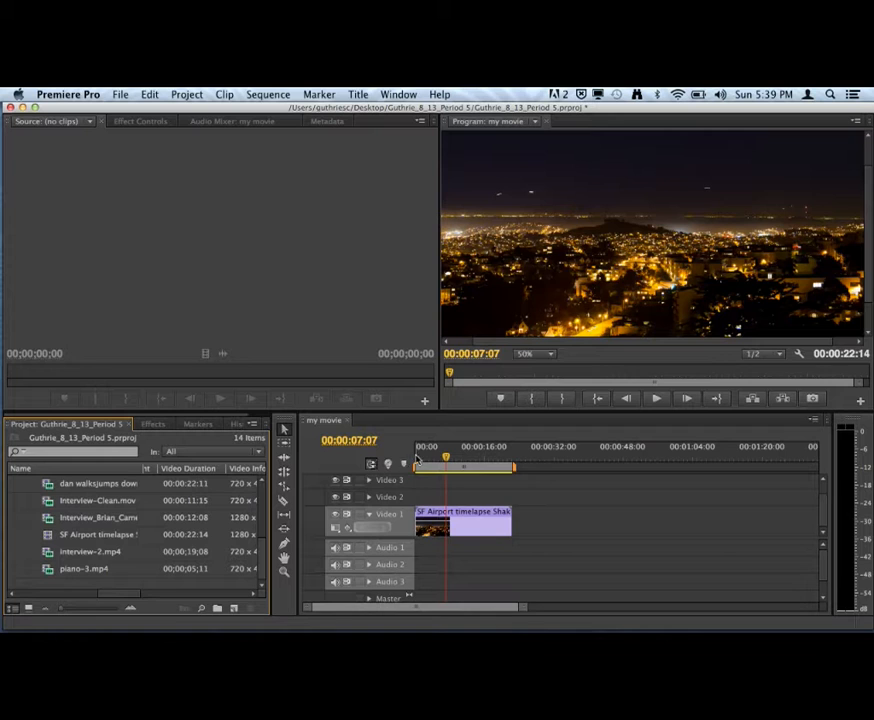
# Play the my movie sequence from its beginning, stop playback, and park the playhead at 00:00:06:23
pyautogui.moveTo(420, 457); pyautogui.dragTo(415, 458)
pyautogui.press('space')
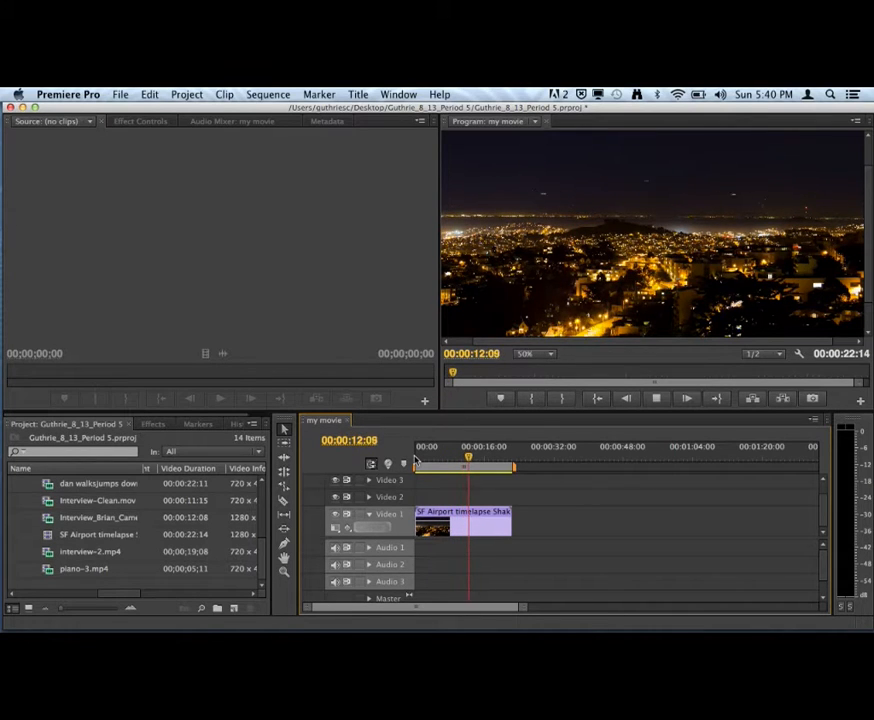
pyautogui.press('space')
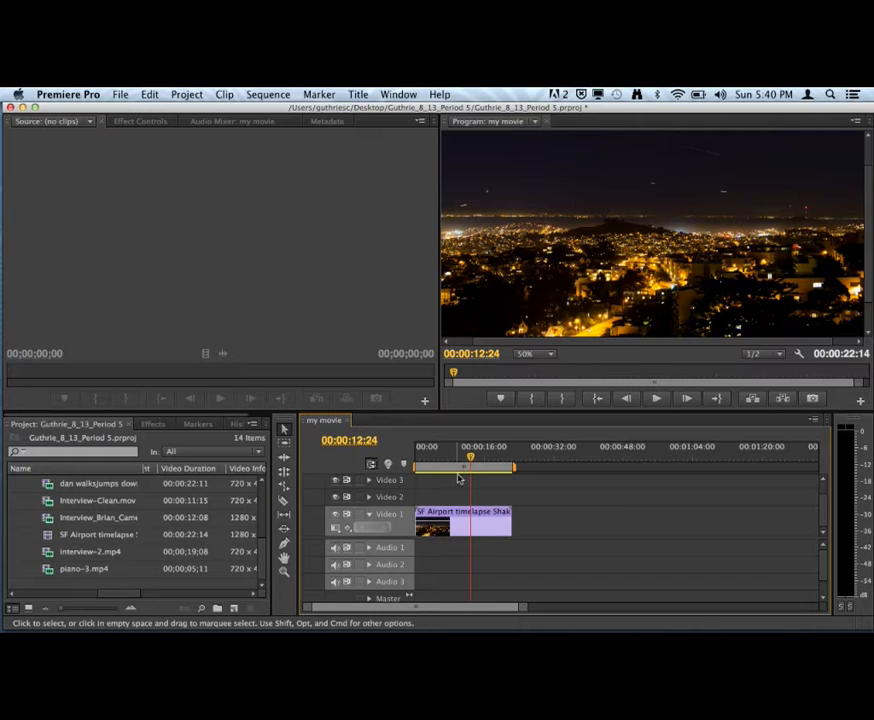
pyautogui.moveTo(470, 457); pyautogui.dragTo(445, 456)
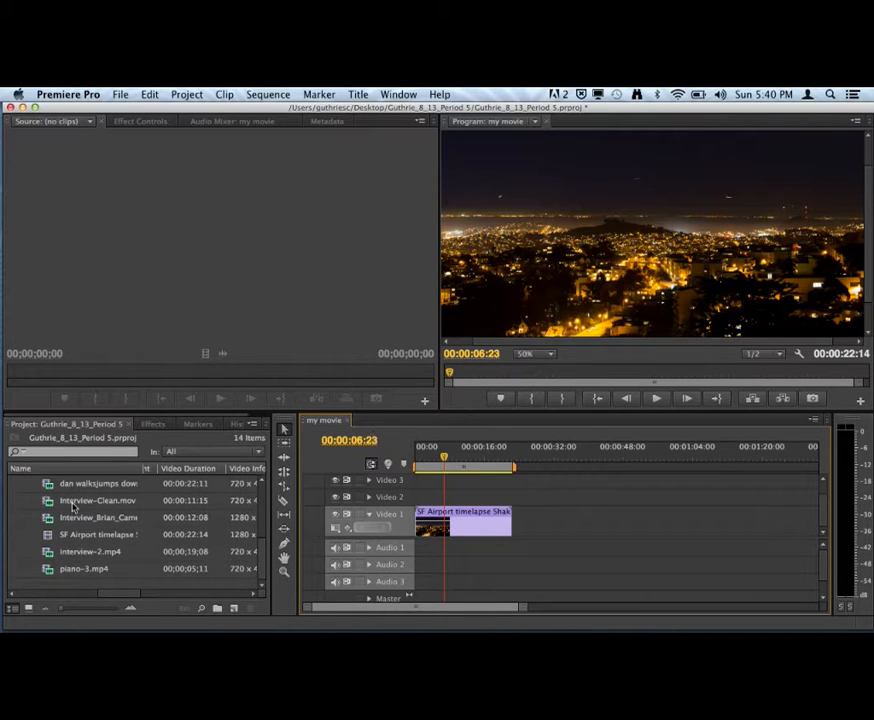
# Create a default still title named "Airport" with the offered video settings
pyautogui.click(283, 516)
pyautogui.click(359, 97)
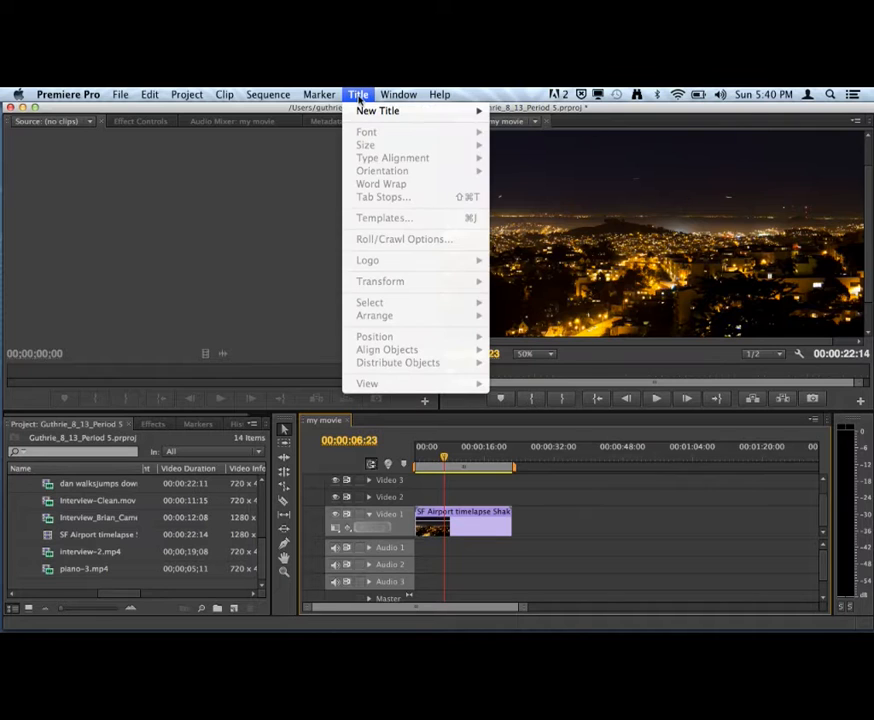
pyautogui.moveTo(374, 113)
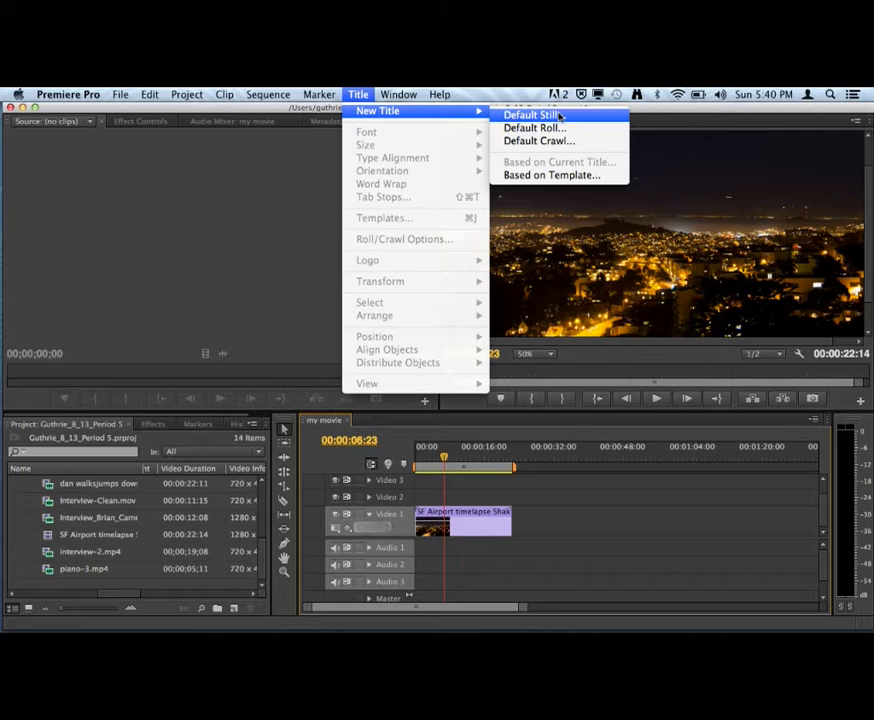
pyautogui.click(560, 117)
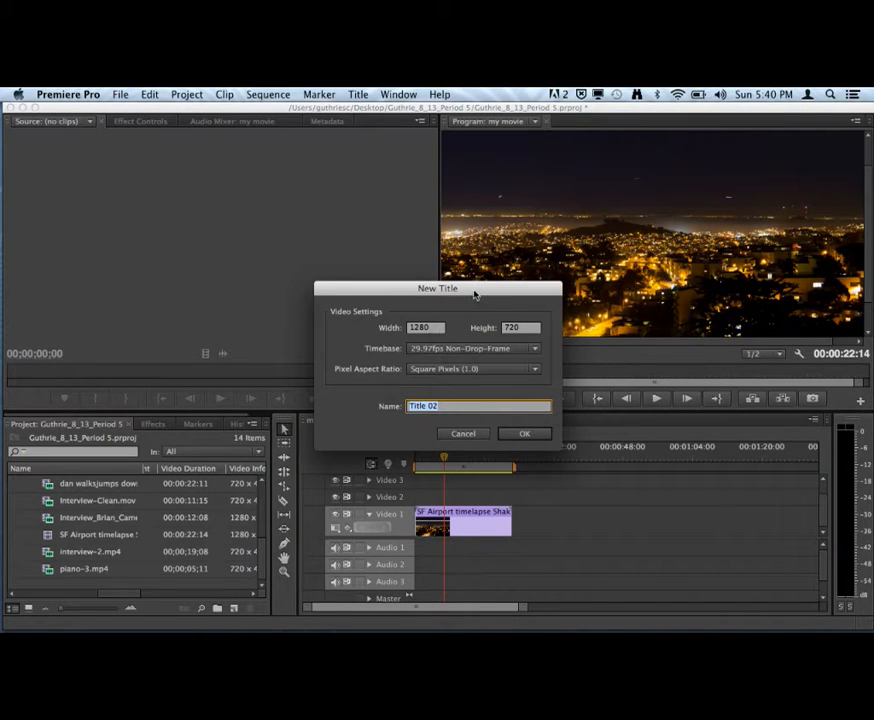
pyautogui.moveTo(477, 293); pyautogui.dragTo(253, 219)
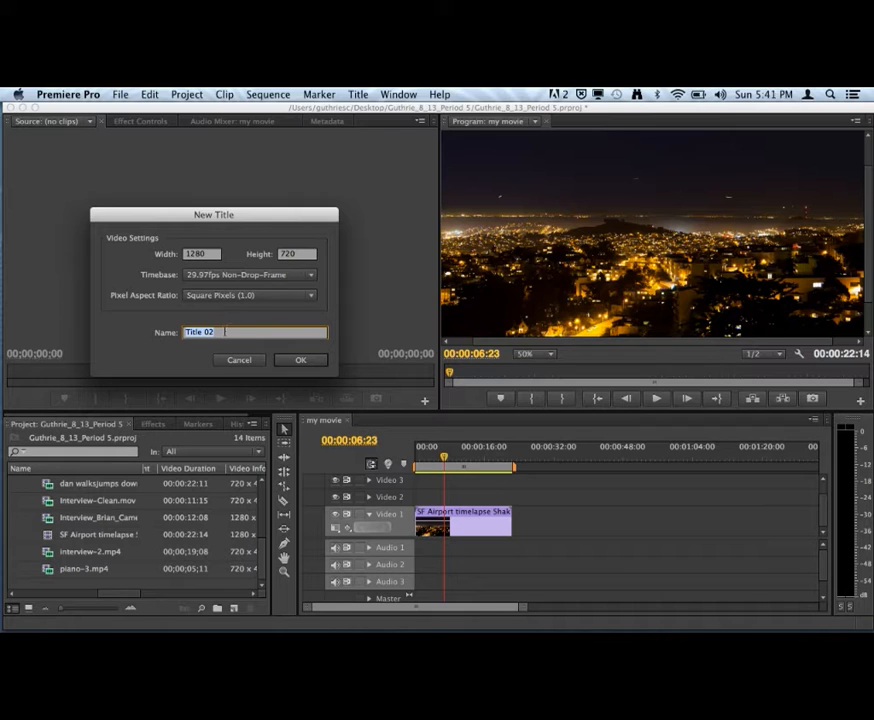
pyautogui.click(238, 332)
pyautogui.moveTo(238, 332); pyautogui.dragTo(170, 329)
pyautogui.write('Air')
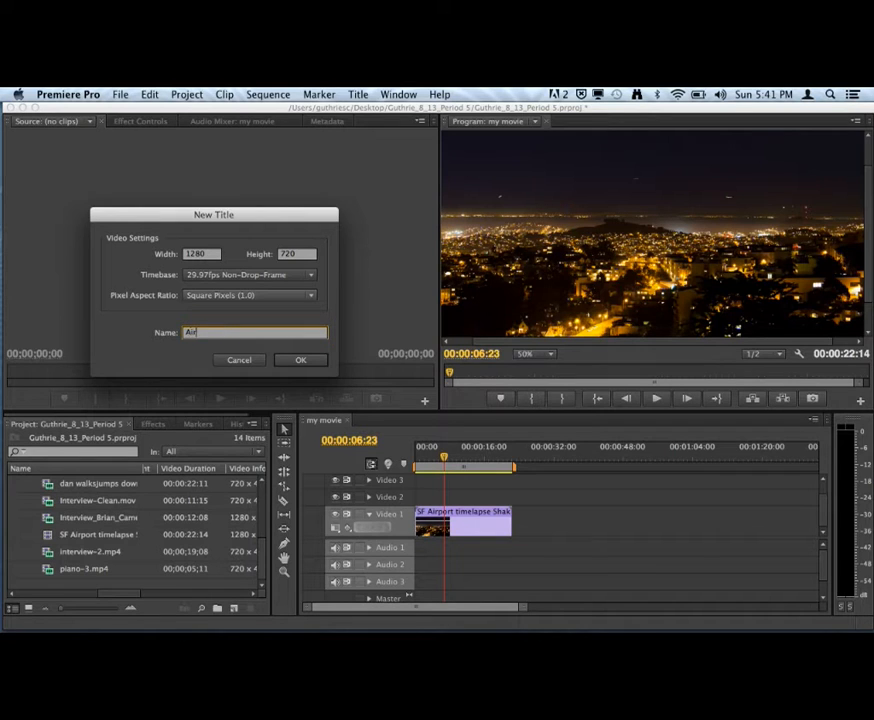
pyautogui.write('port')
pyautogui.click(314, 364)
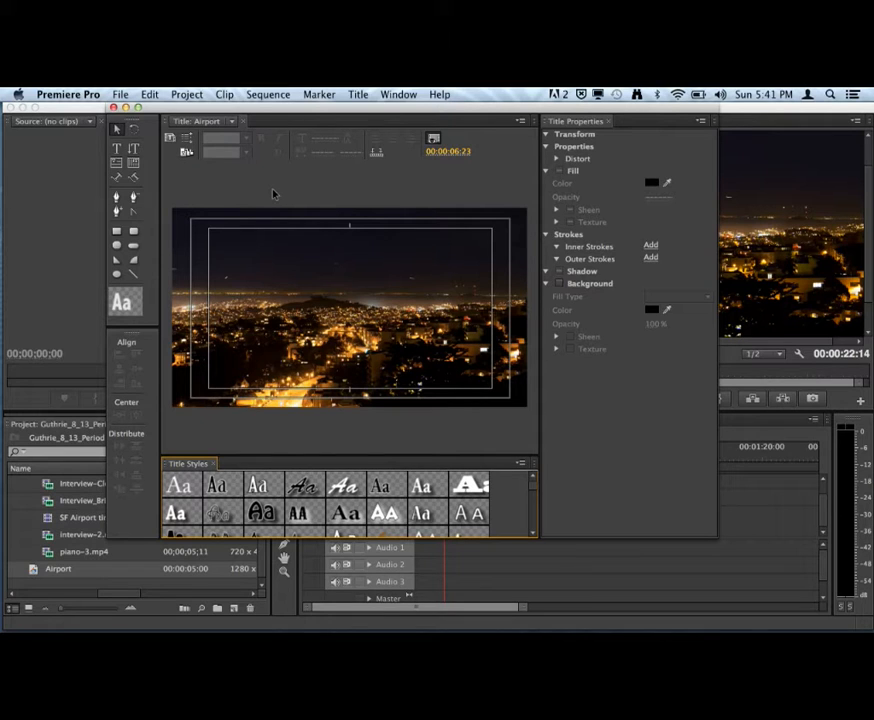
# Add the text "Airport" in the upper-left part of the title-safe area, just above the city horizon, and leave it selected as an object
pyautogui.click(120, 132)
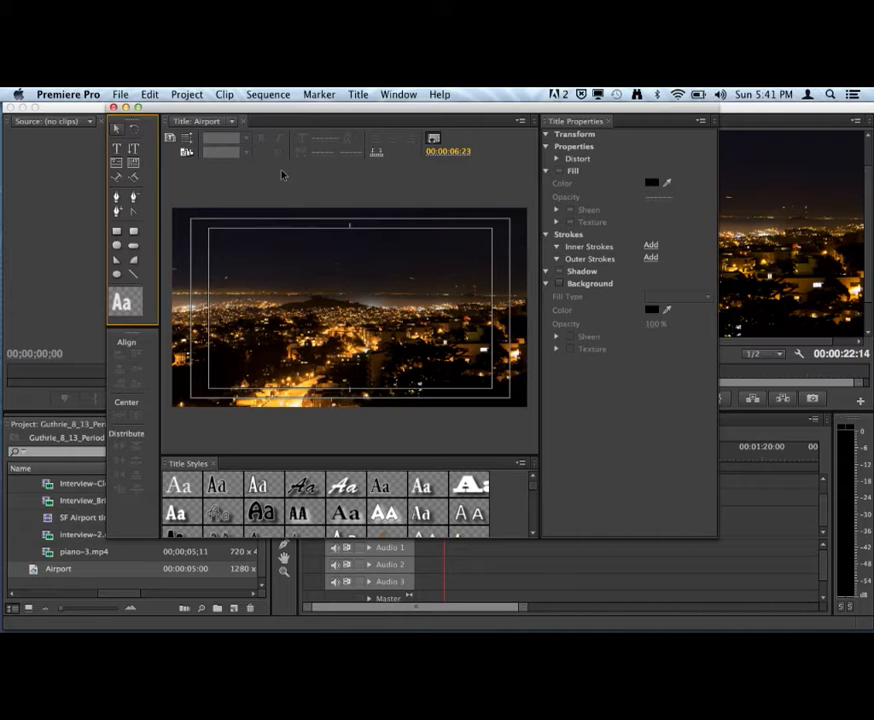
pyautogui.click(118, 150)
pyautogui.click(247, 280)
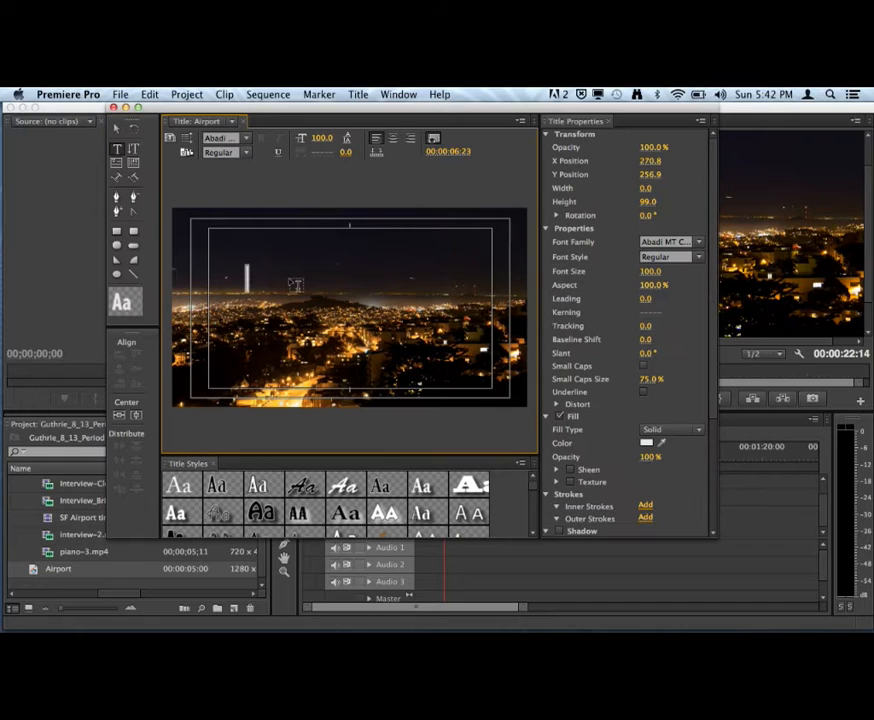
pyautogui.write('A')
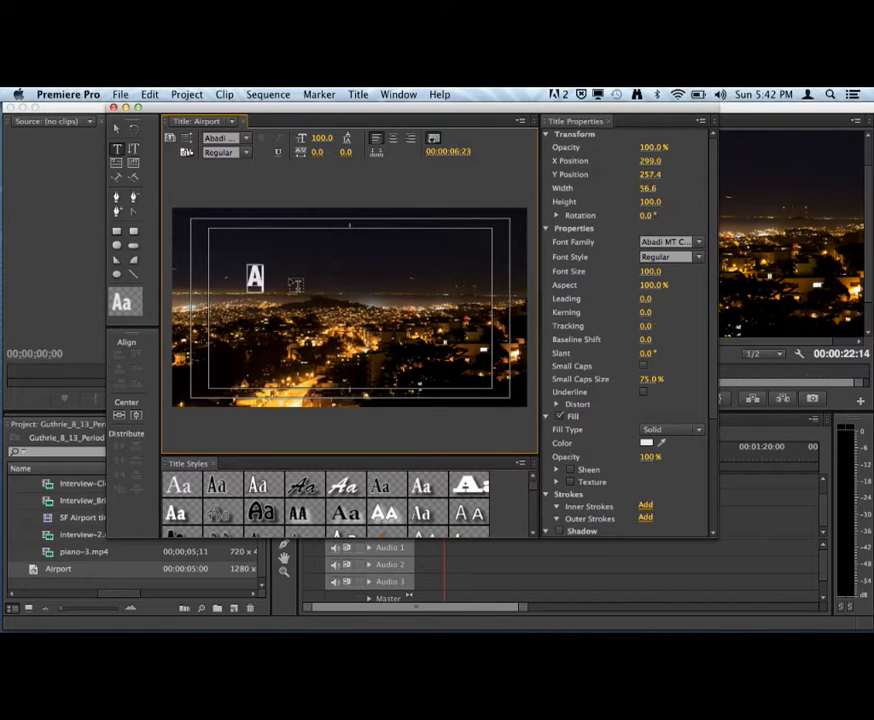
pyautogui.write('irport')
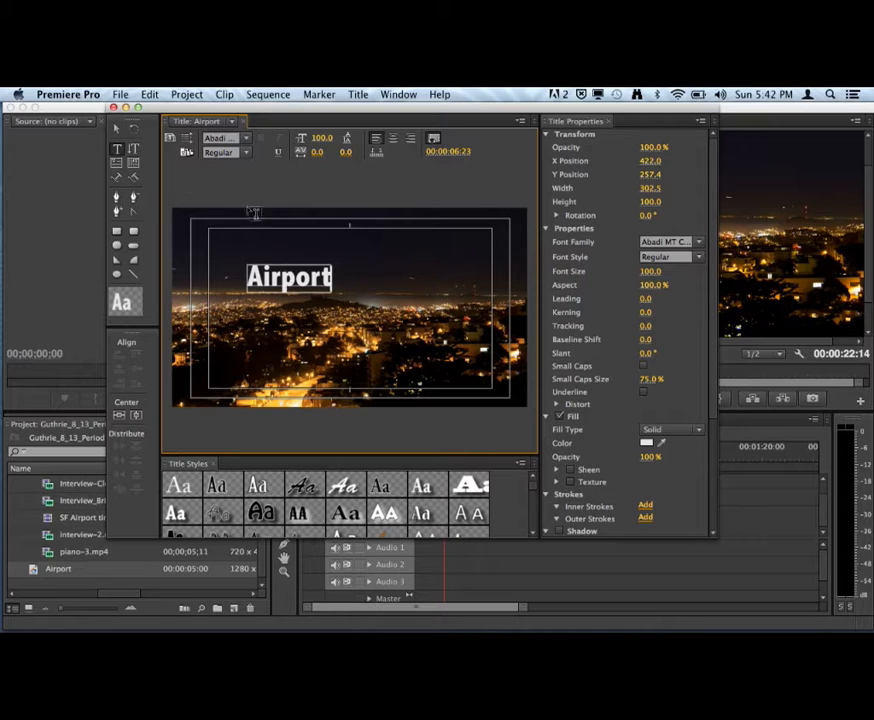
pyautogui.click(117, 130)
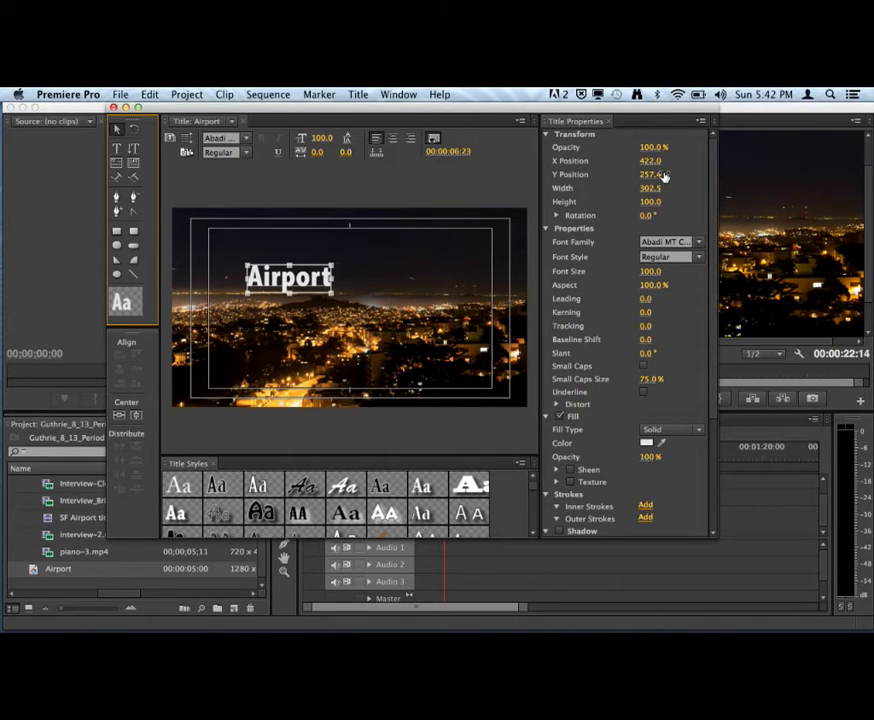
# Apply the glossy yellow Hobo Std title style to the Airport text
pyautogui.click(703, 246)
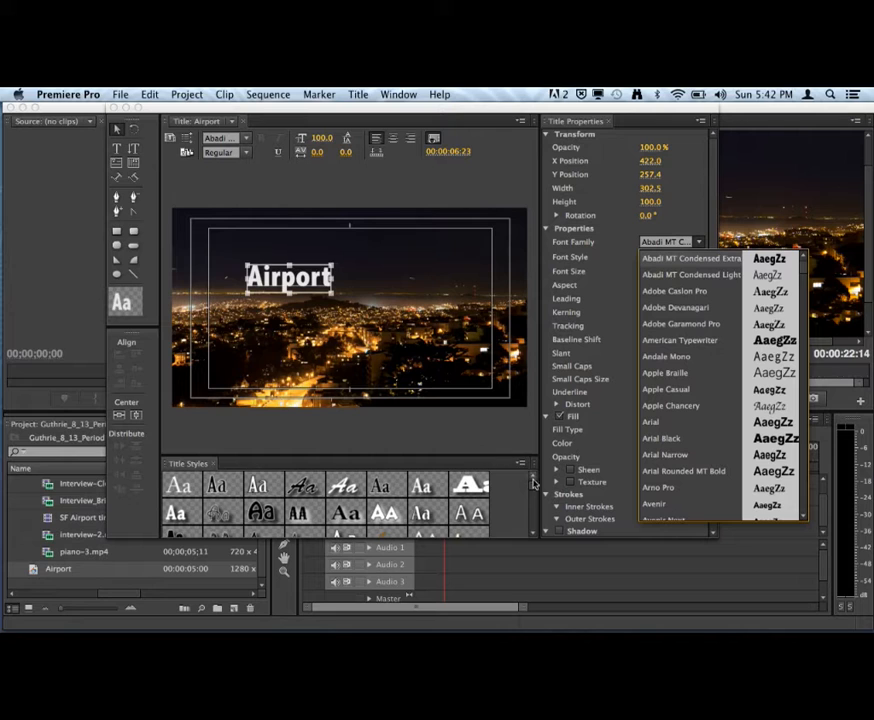
pyautogui.click(689, 214)
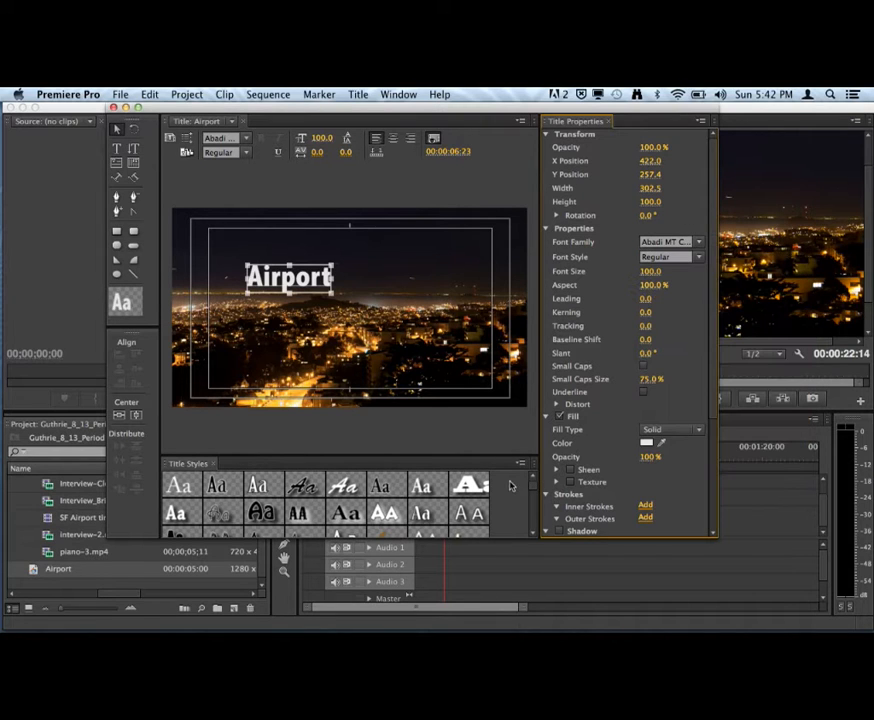
pyautogui.moveTo(533, 486); pyautogui.dragTo(532, 499)
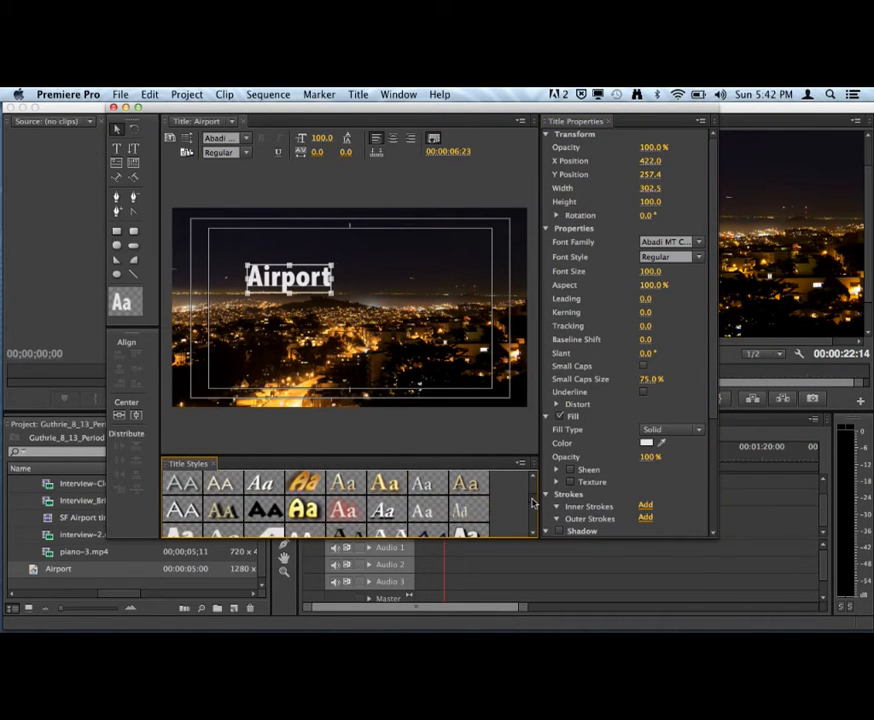
pyautogui.scroll(-1, 533, 502)
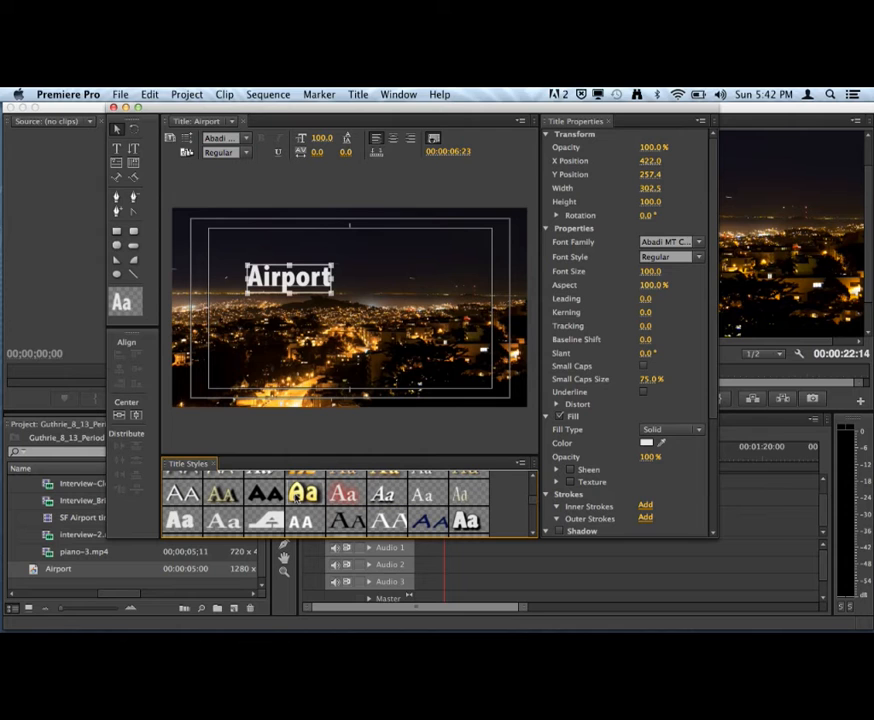
pyautogui.click(298, 500)
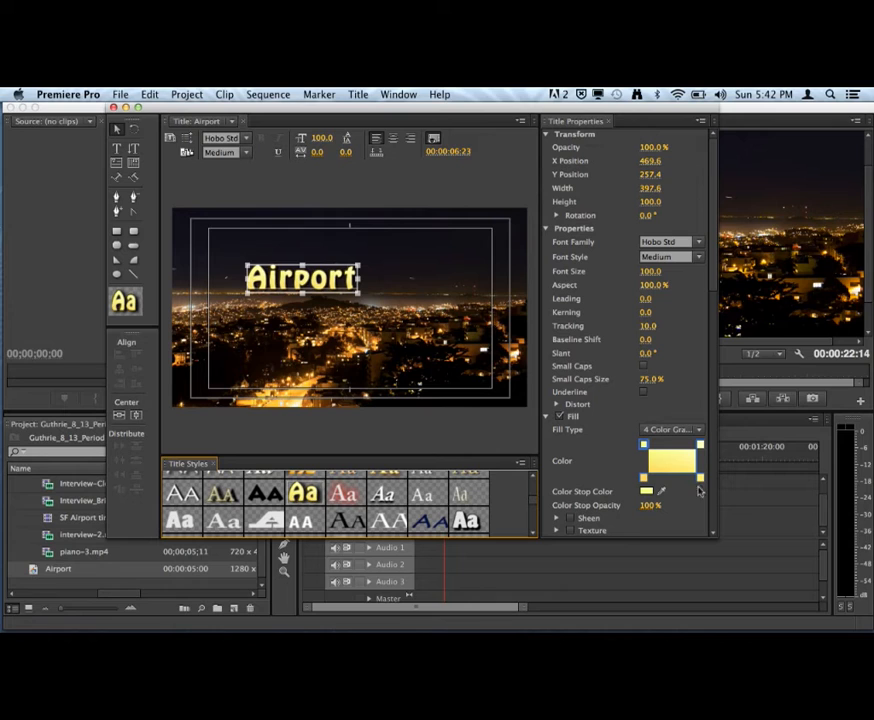
# Set the lower-left colour stop of the text's four-colour gradient to dark gold (A27F08)
pyautogui.click(644, 479)
pyautogui.doubleClick(644, 479)
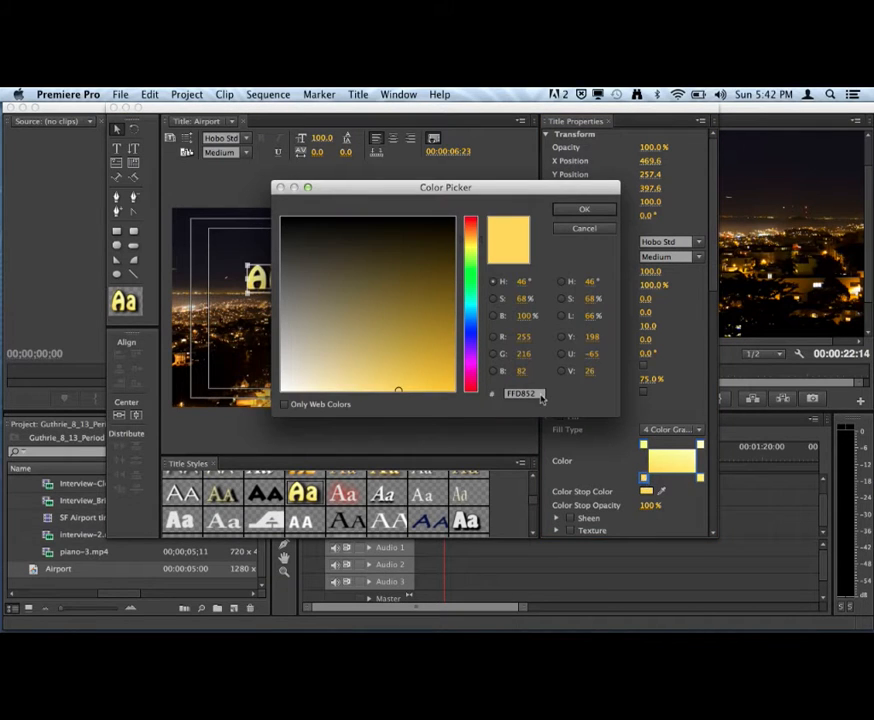
pyautogui.click(446, 385)
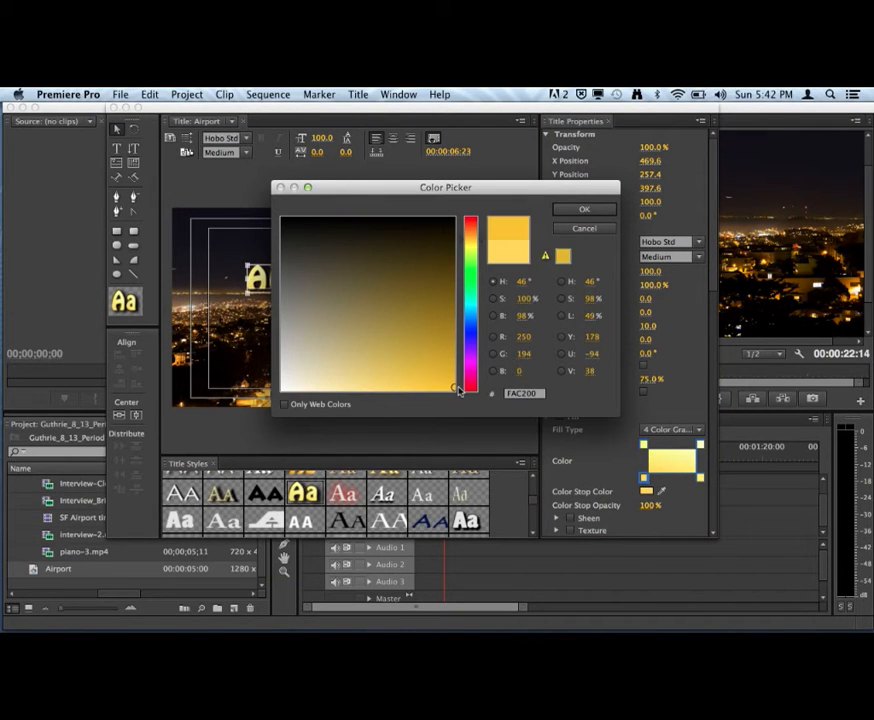
pyautogui.click(446, 347)
pyautogui.click(448, 332)
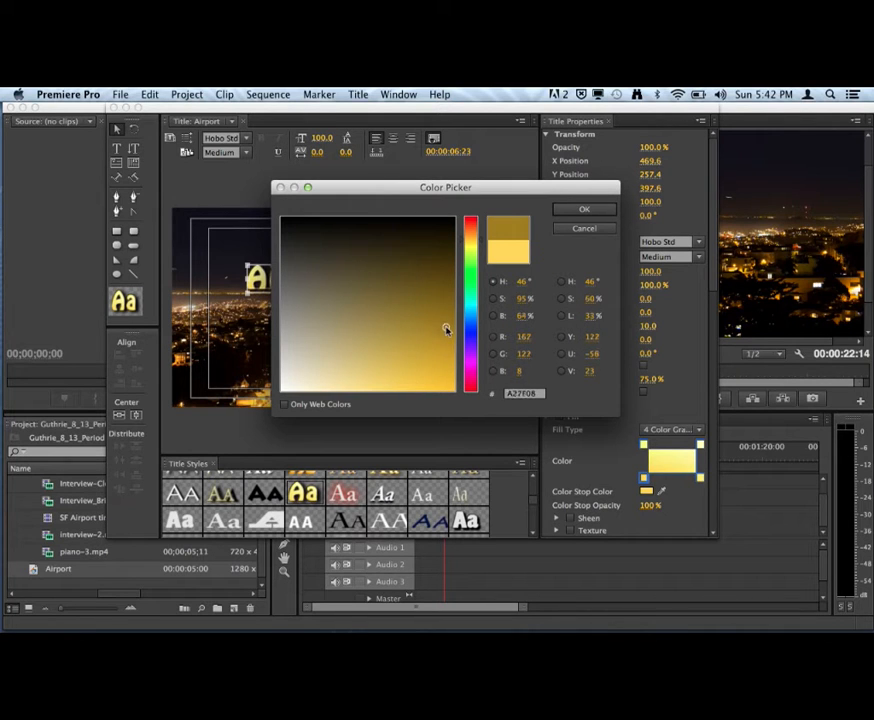
pyautogui.click(583, 209)
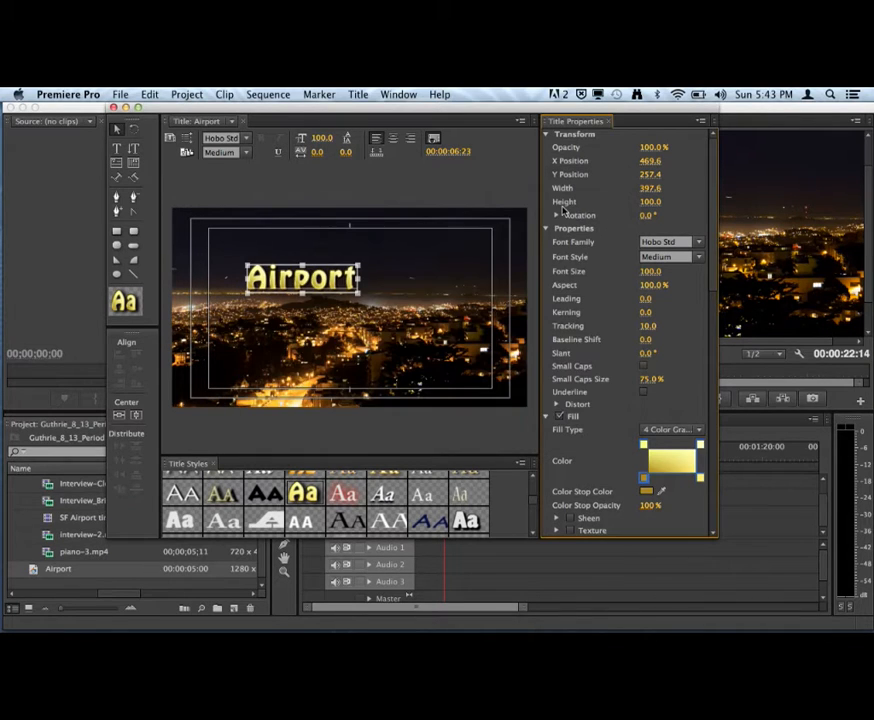
# Set the lower-right colour stop of the text's four-colour gradient to near white
pyautogui.click(700, 479)
pyautogui.doubleClick(702, 483)
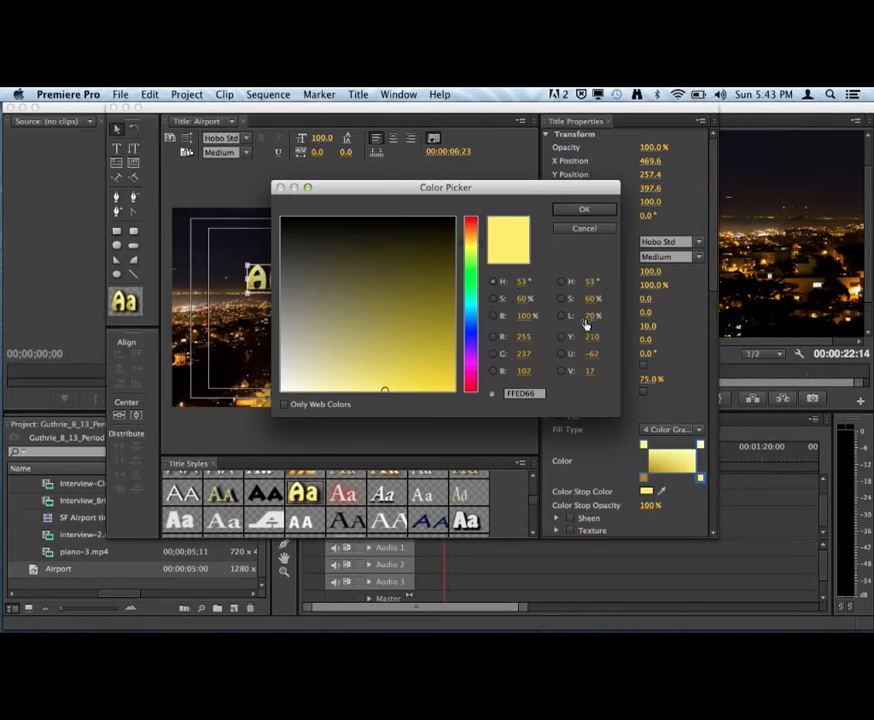
pyautogui.click(286, 384)
pyautogui.click(570, 209)
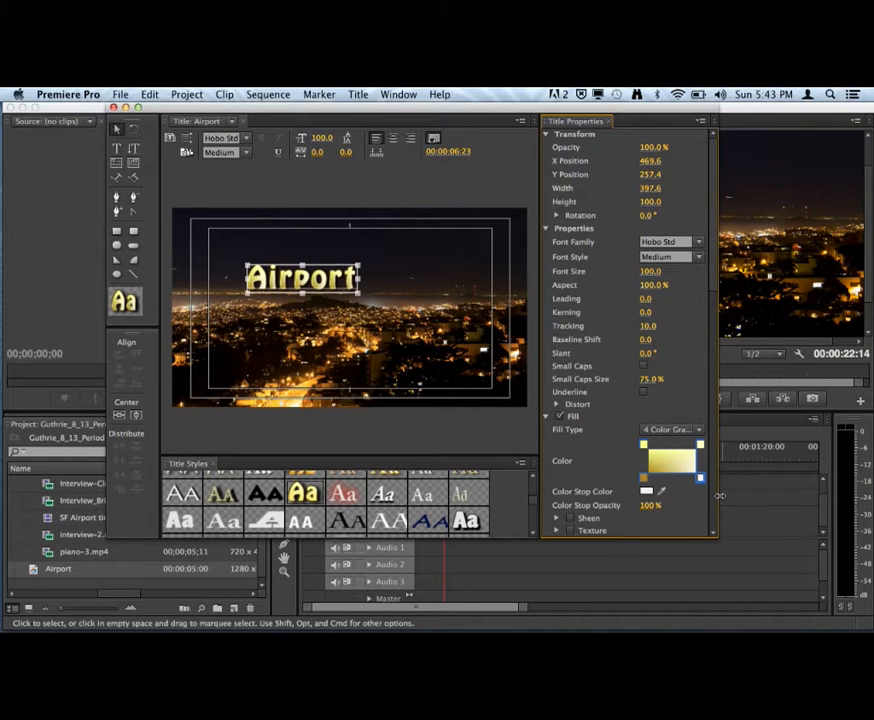
# Change the Airport text's fill type to Radial Gradient and deselect the text to check its look
pyautogui.click(700, 430)
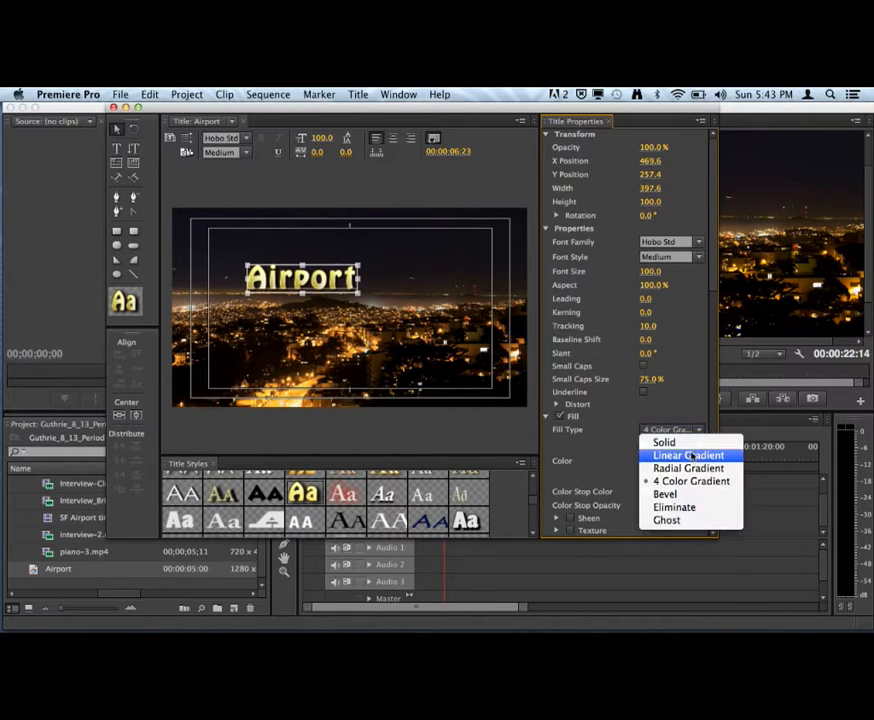
pyautogui.click(688, 468)
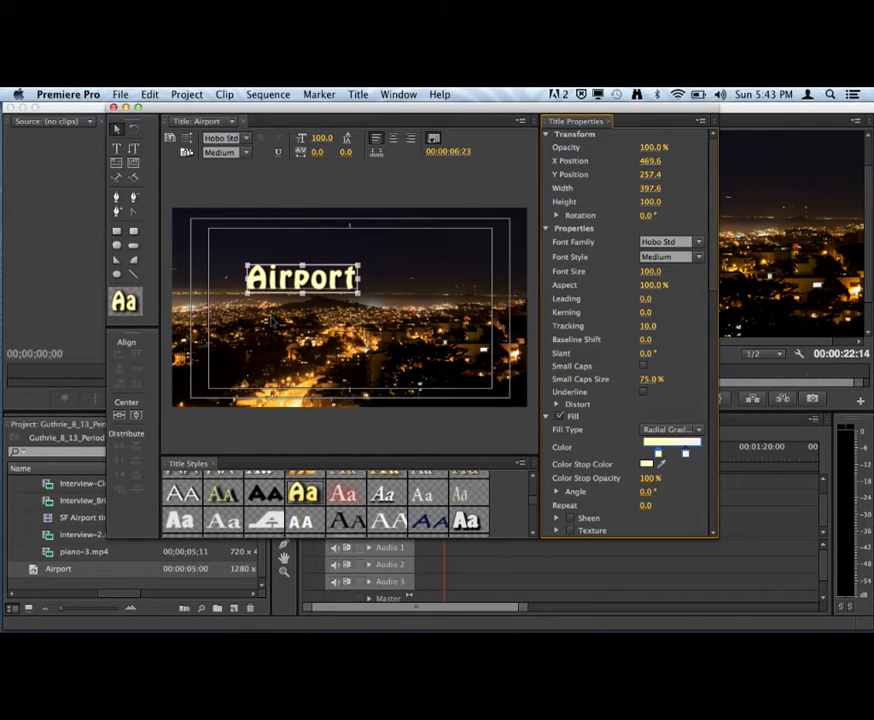
pyautogui.click(361, 190)
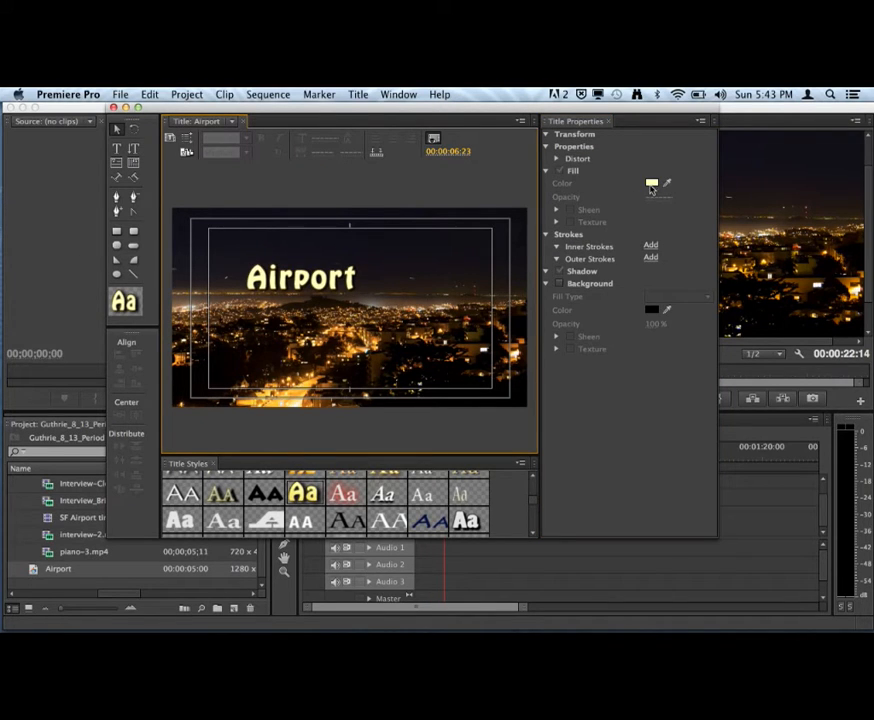
# Change the font family of the Airport text to Arial Black
pyautogui.click(352, 277)
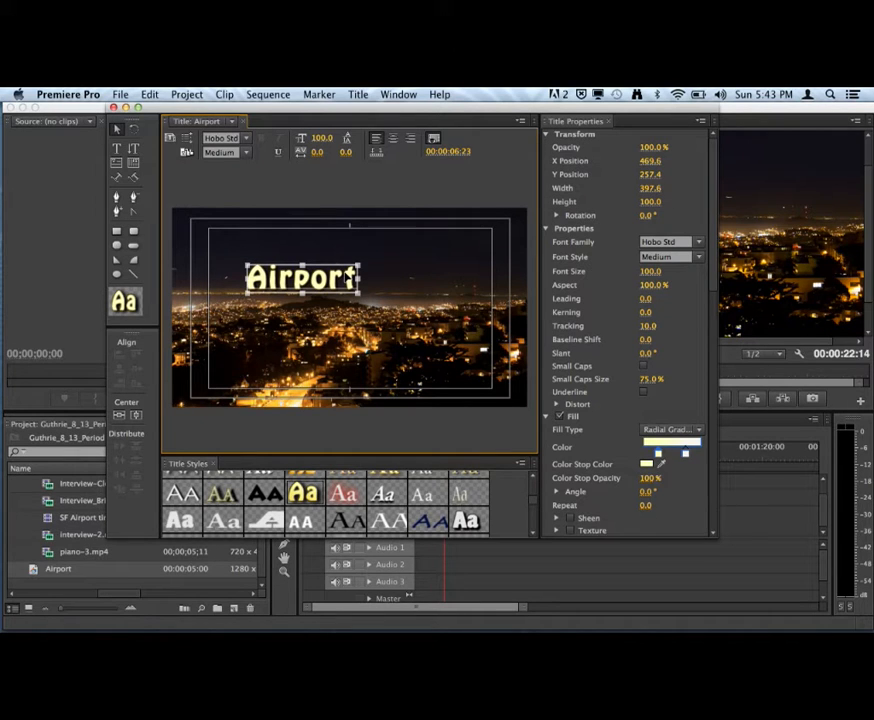
pyautogui.click(700, 242)
pyautogui.scroll(-3, 714, 316)
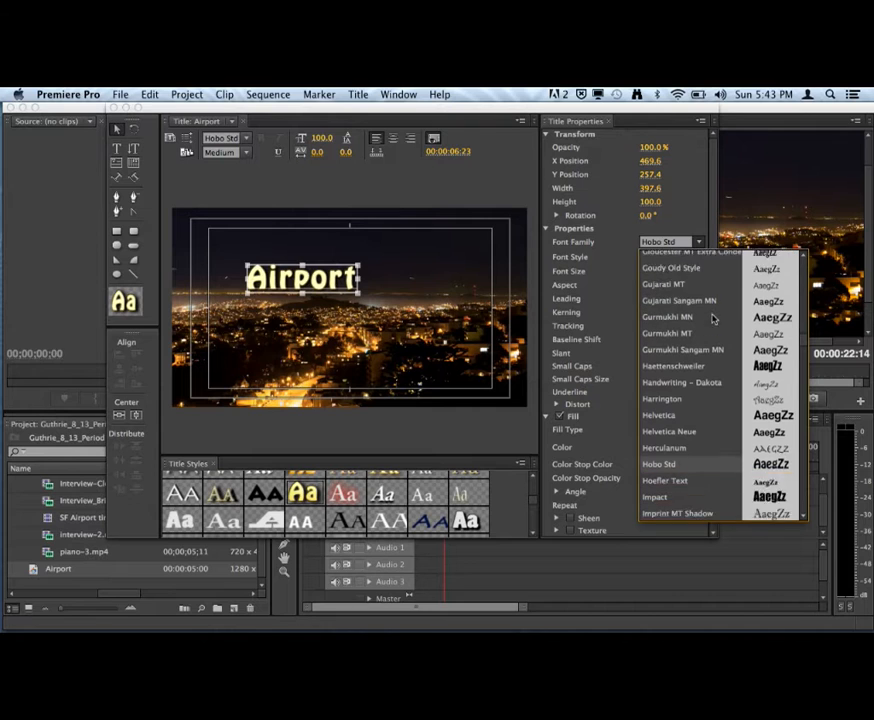
pyautogui.scroll(5, 713, 319)
pyautogui.scroll(10, 713, 319)
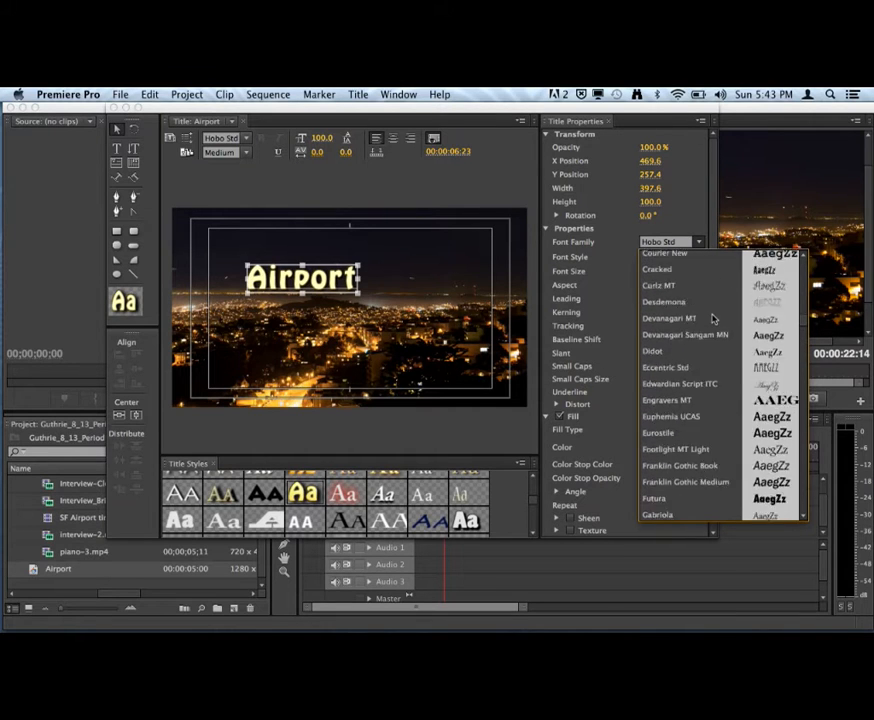
pyautogui.scroll(10, 713, 319)
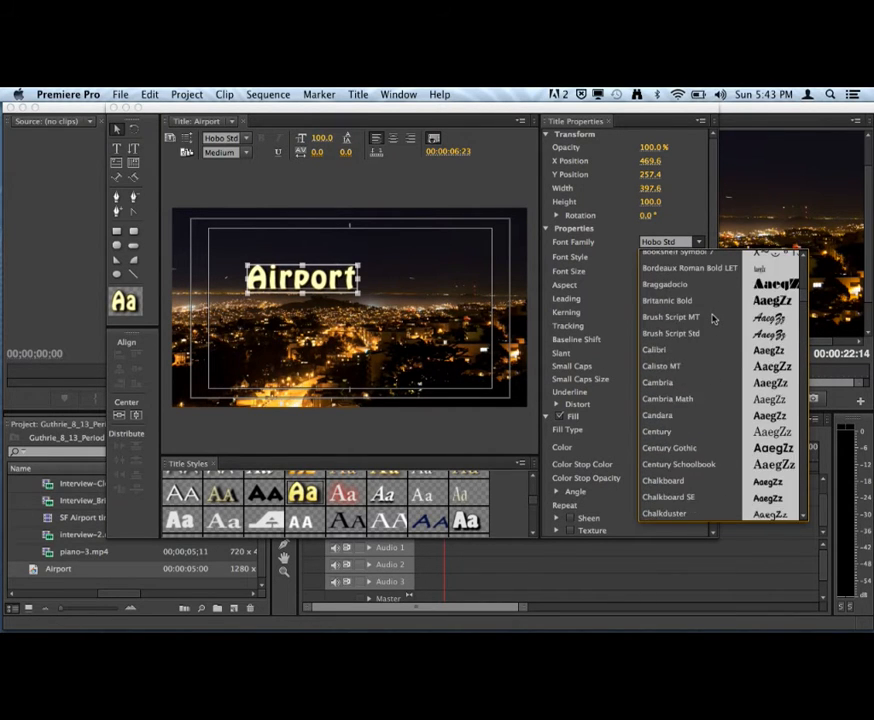
pyautogui.scroll(7, 713, 319)
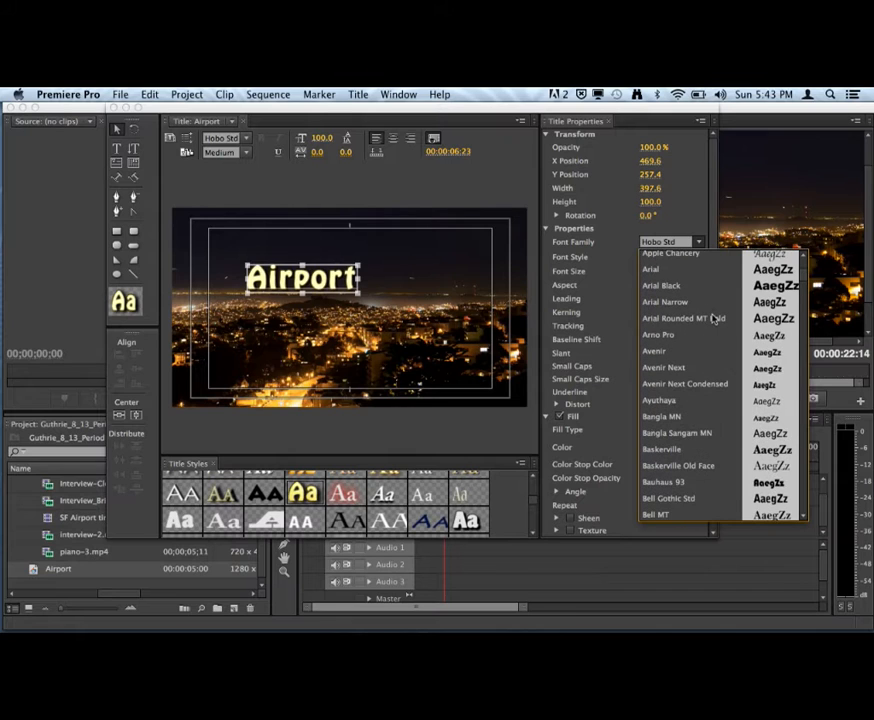
pyautogui.click(683, 287)
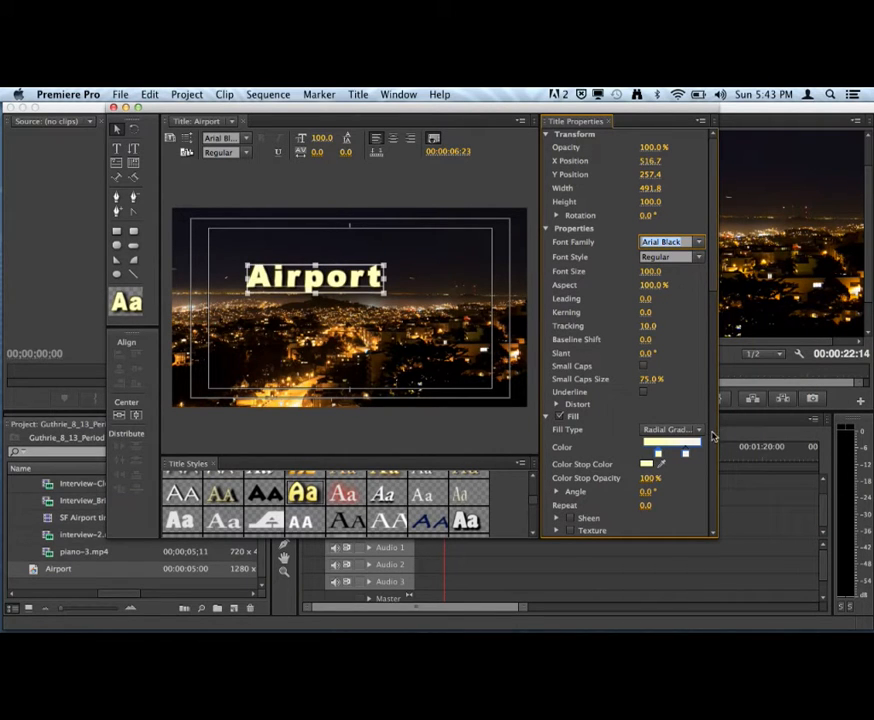
# Change the Airport text's fill type to Solid and set its colour to near white (F9F9F6)
pyautogui.click(689, 430)
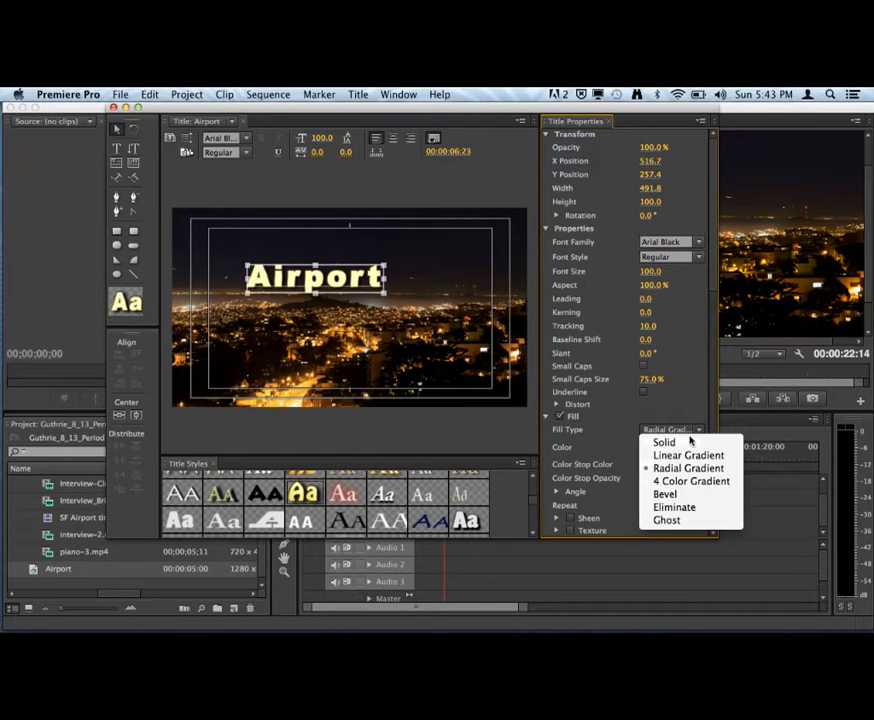
pyautogui.click(689, 442)
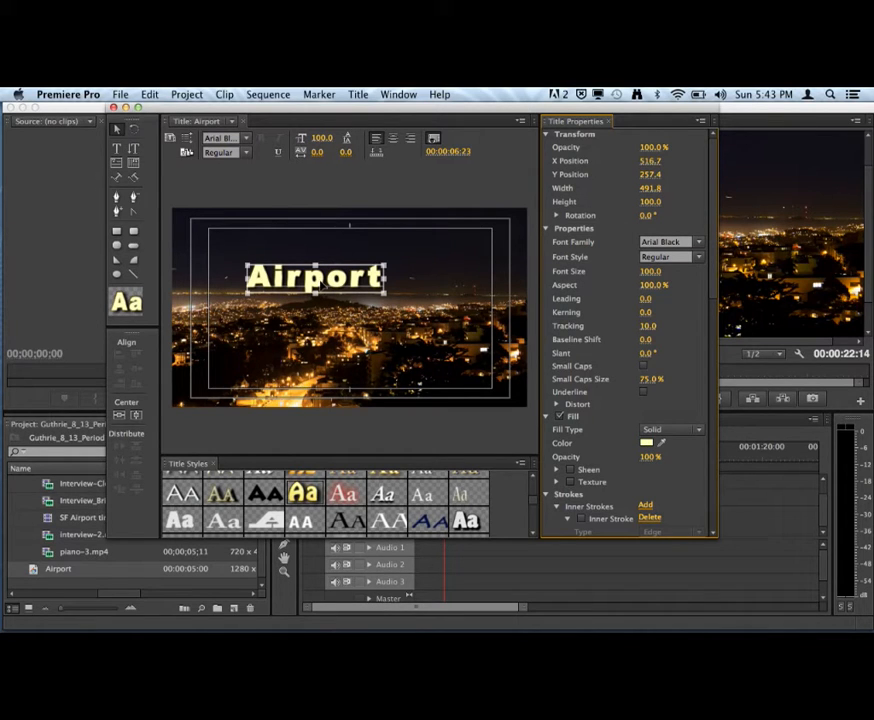
pyautogui.click(647, 443)
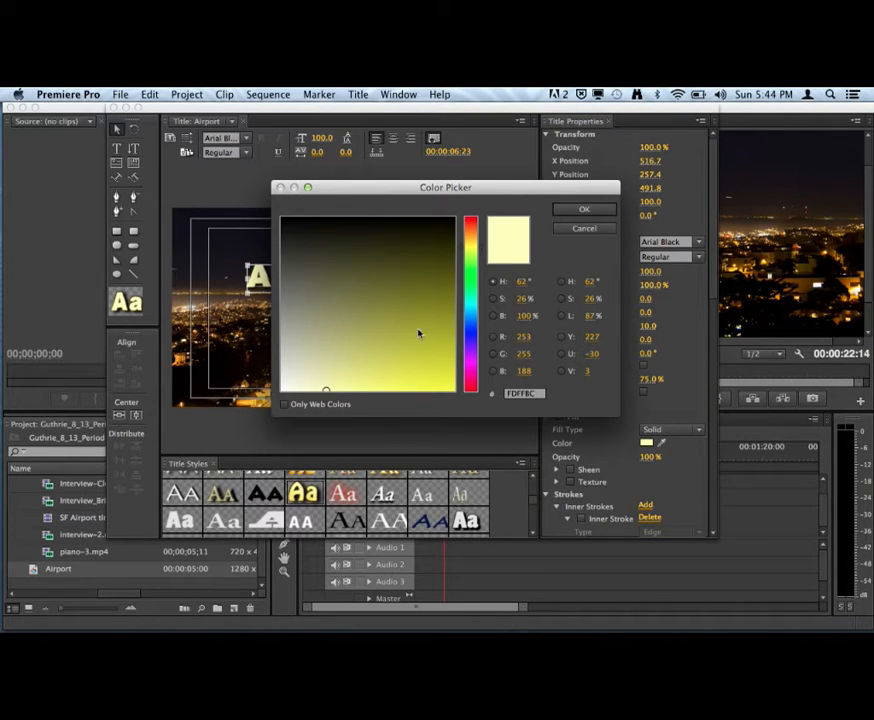
pyautogui.click(283, 389)
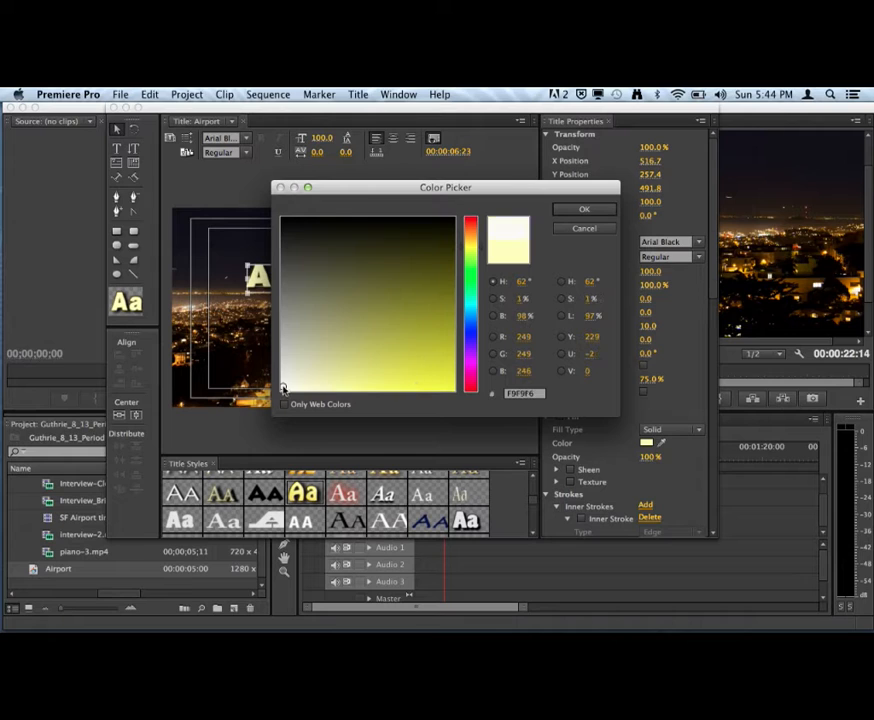
pyautogui.click(584, 209)
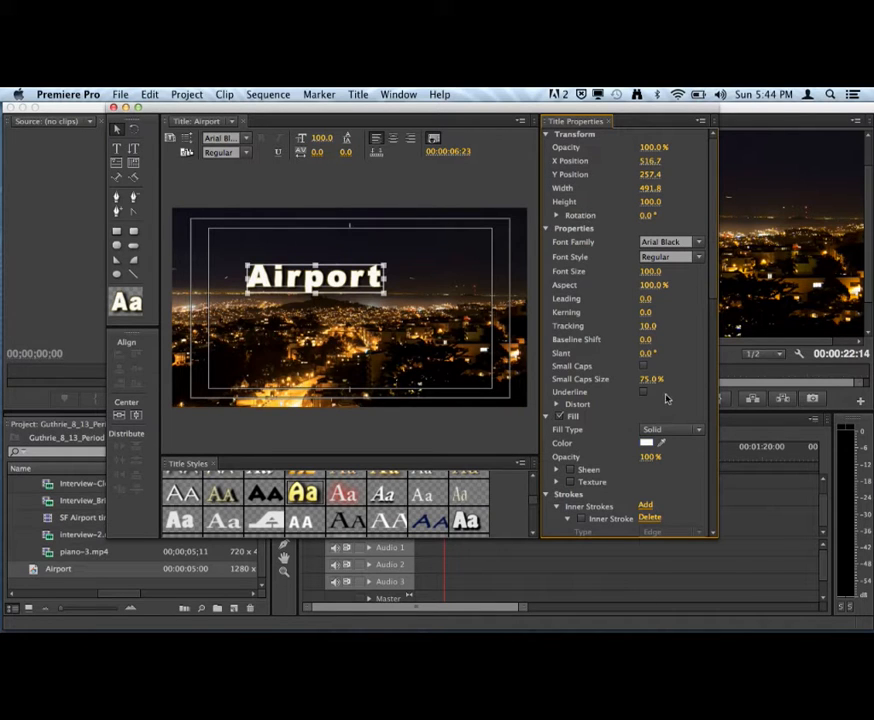
# Collapse the inner and outer stroke settings and add another outer stroke to the Airport text
pyautogui.scroll(-3, 681, 414)
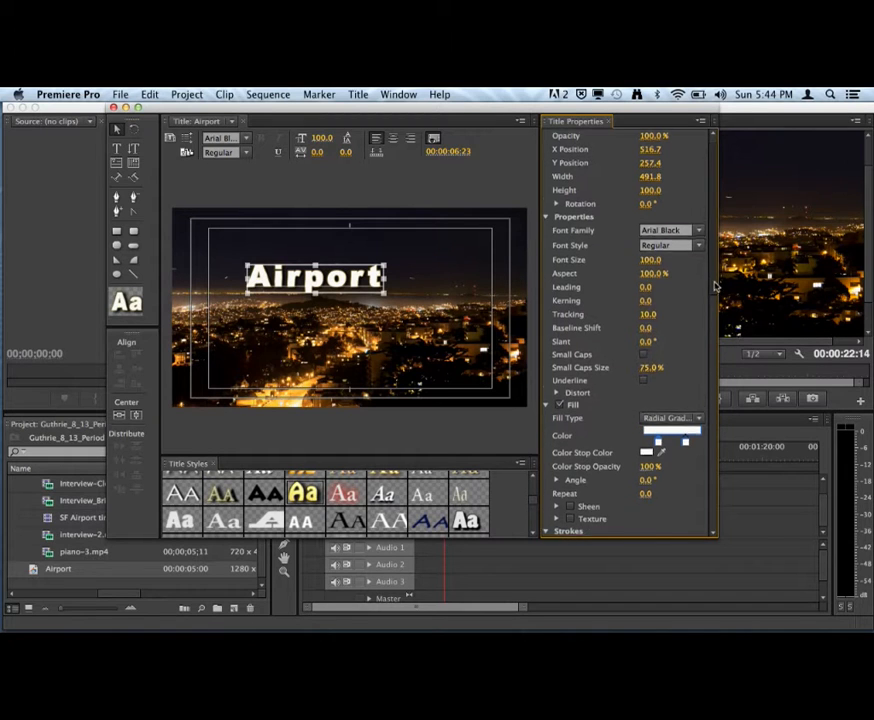
pyautogui.moveTo(714, 285); pyautogui.dragTo(714, 341)
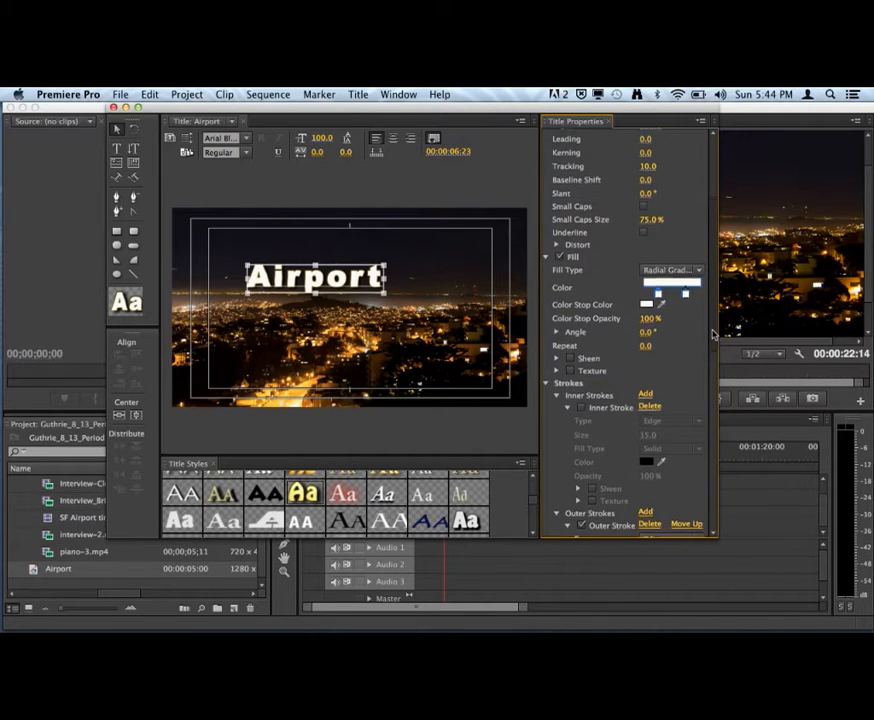
pyautogui.moveTo(714, 341)
pyautogui.mouseDown()
pyautogui.moveTo(714, 322)
pyautogui.moveTo(716, 371)
pyautogui.mouseUp()
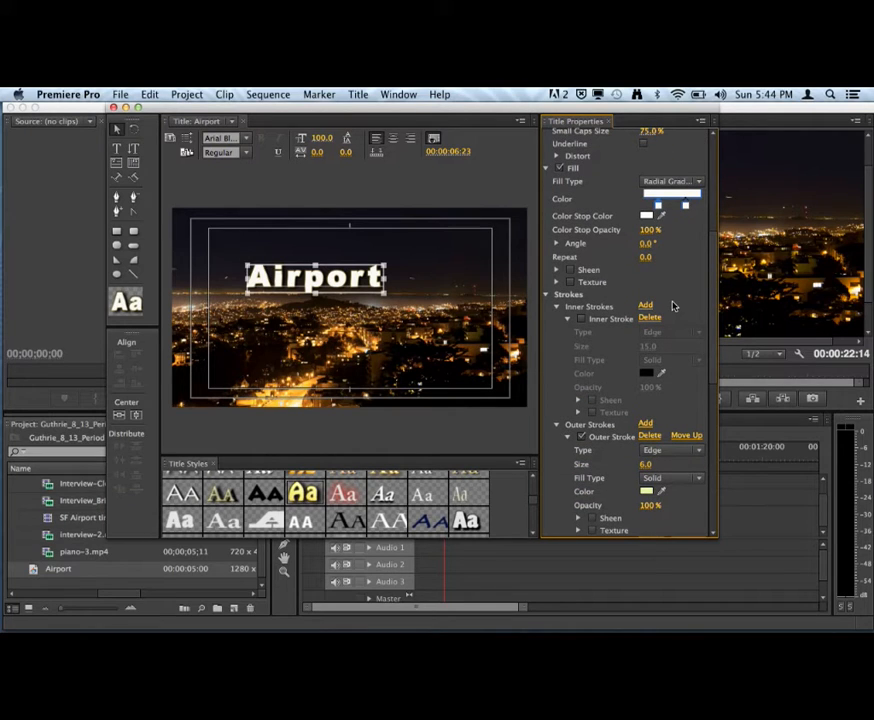
pyautogui.click(557, 307)
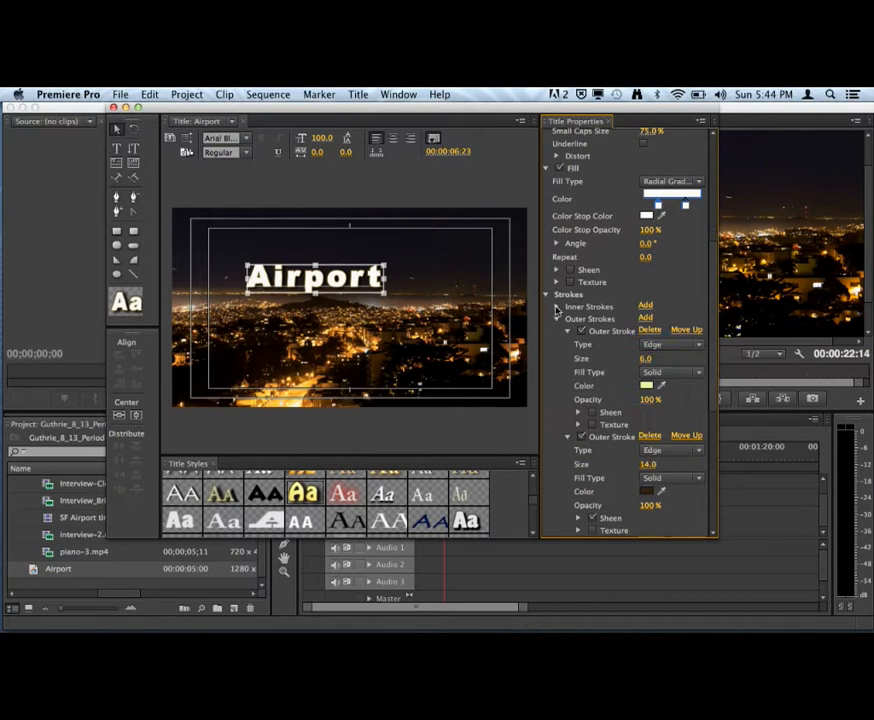
pyautogui.click(557, 318)
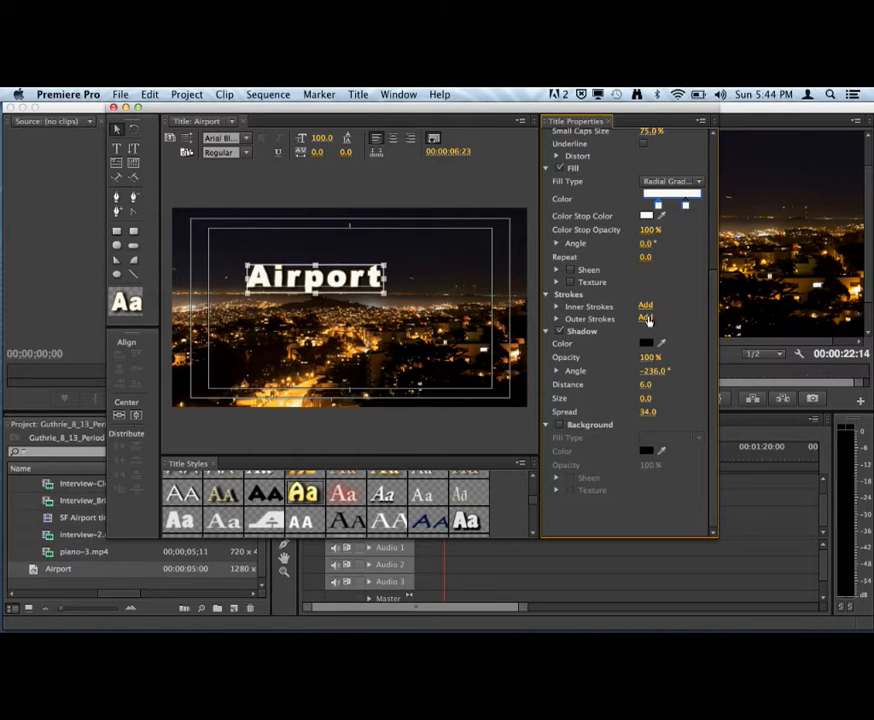
pyautogui.click(646, 318)
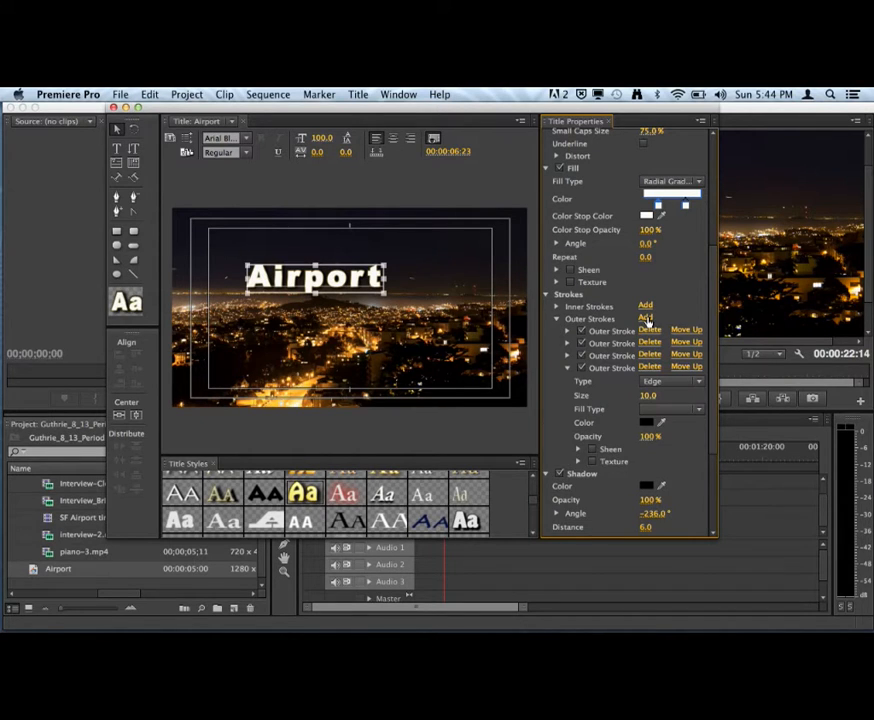
# Recolour the first outer stroke of the Airport text to red (E22507) and set its size to 31
pyautogui.click(581, 331)
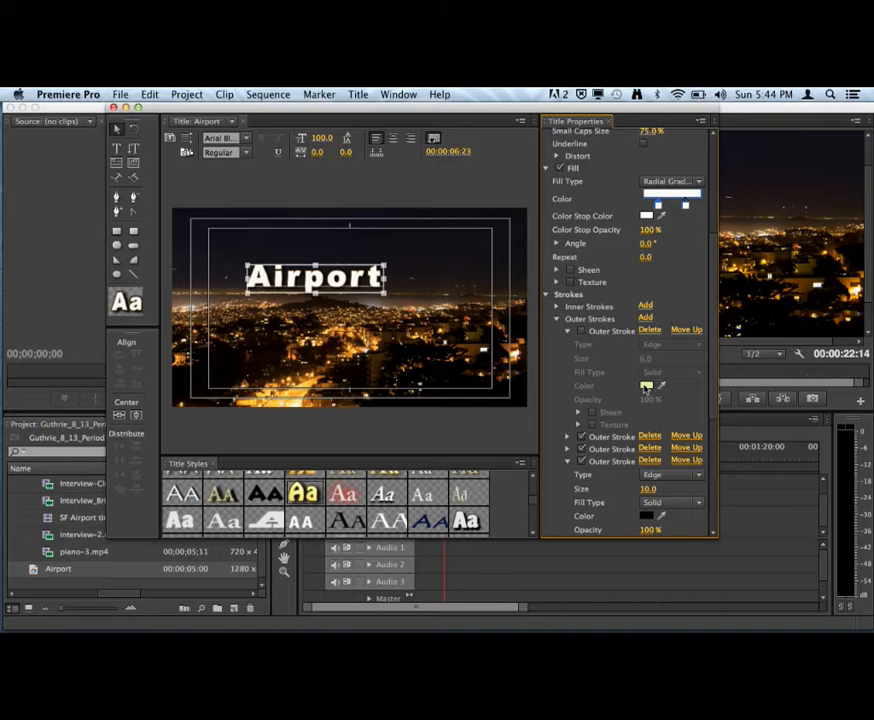
pyautogui.click(581, 332)
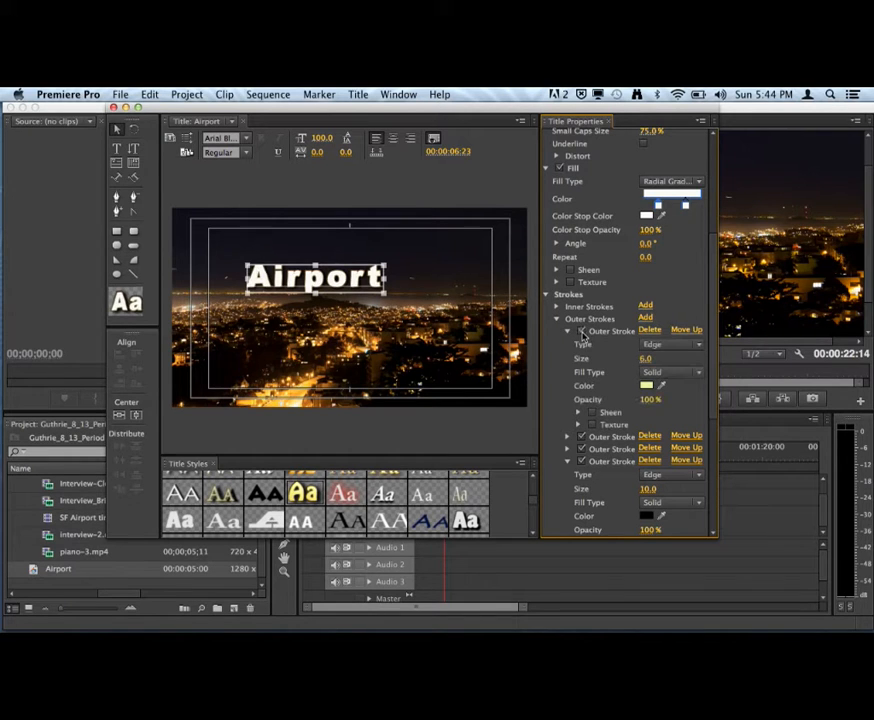
pyautogui.click(647, 385)
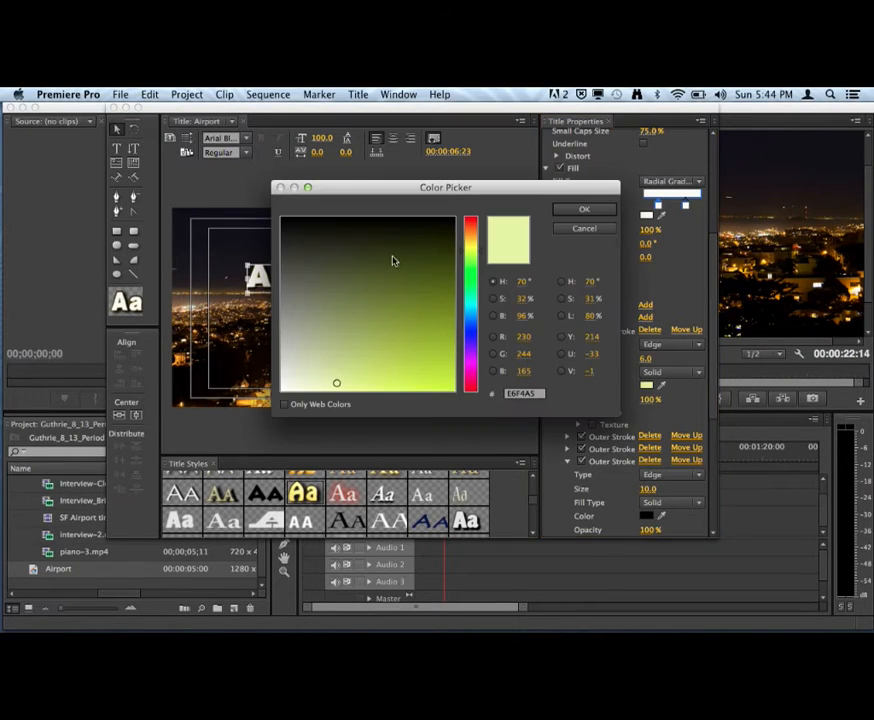
pyautogui.click(471, 224)
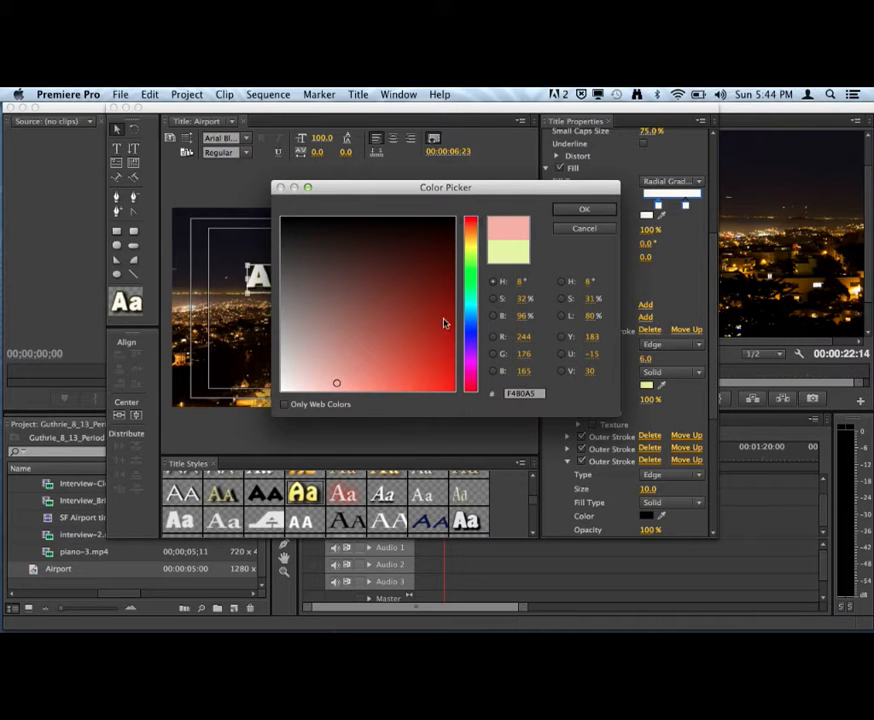
pyautogui.click(449, 372)
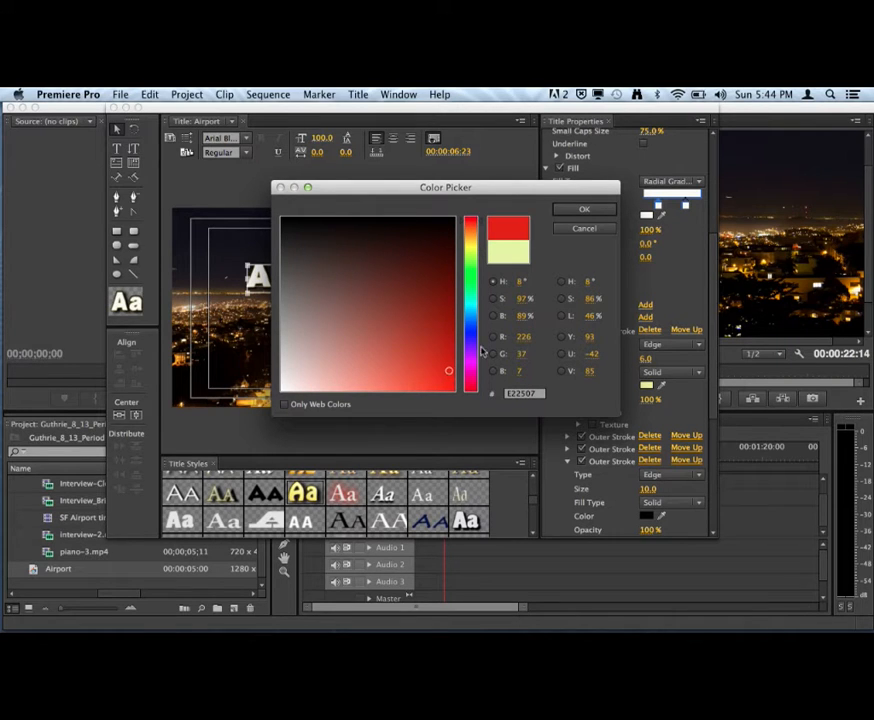
pyautogui.click(563, 211)
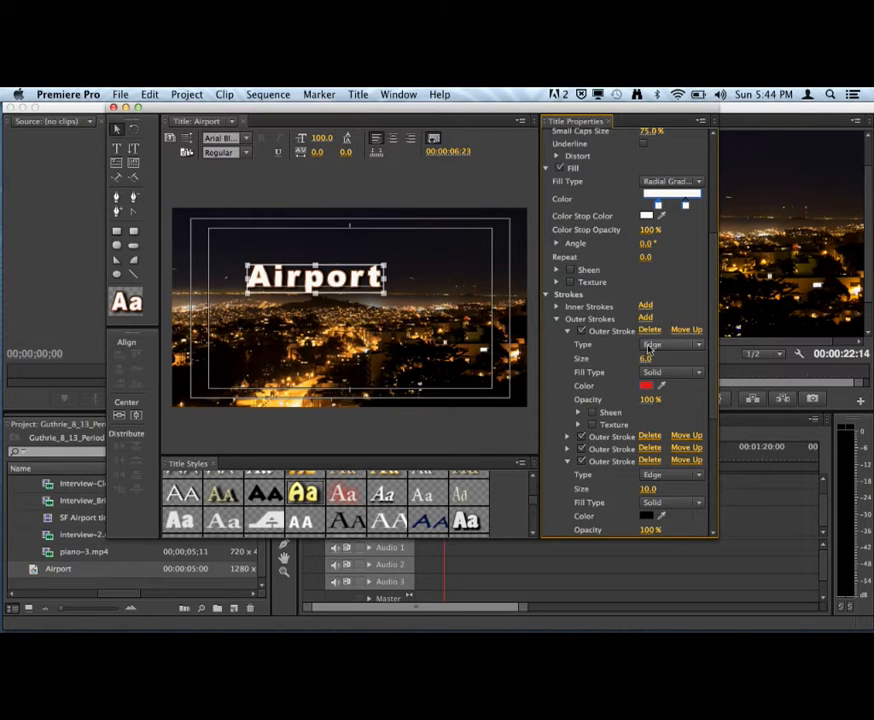
pyautogui.moveTo(645, 365); pyautogui.dragTo(660, 360)
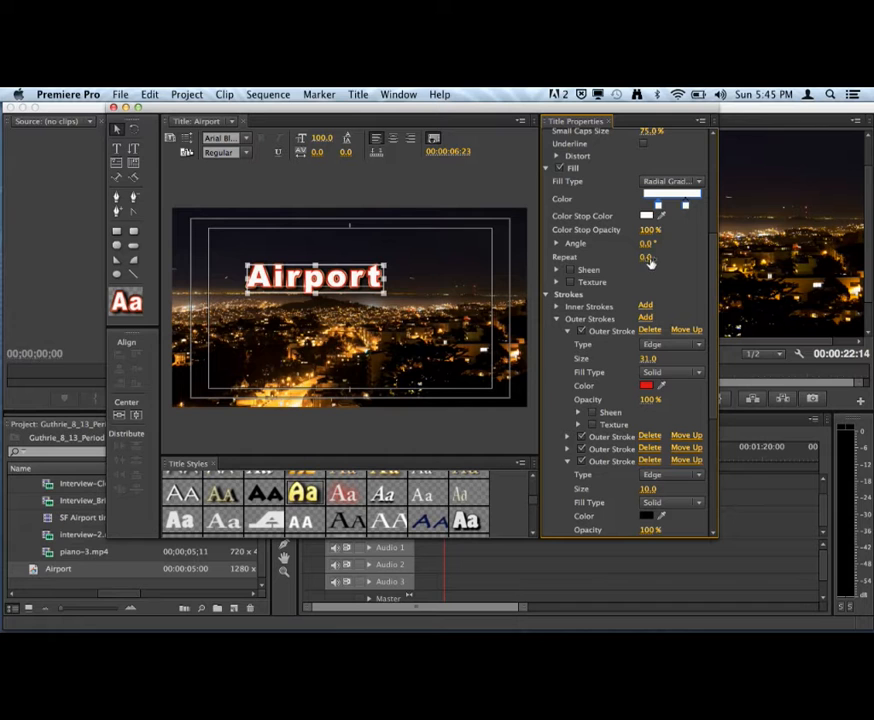
# Enlarge the Airport text proportionally to a font size of about 158.6
pyautogui.scroll(3, 685, 264)
pyautogui.scroll(3, 685, 264)
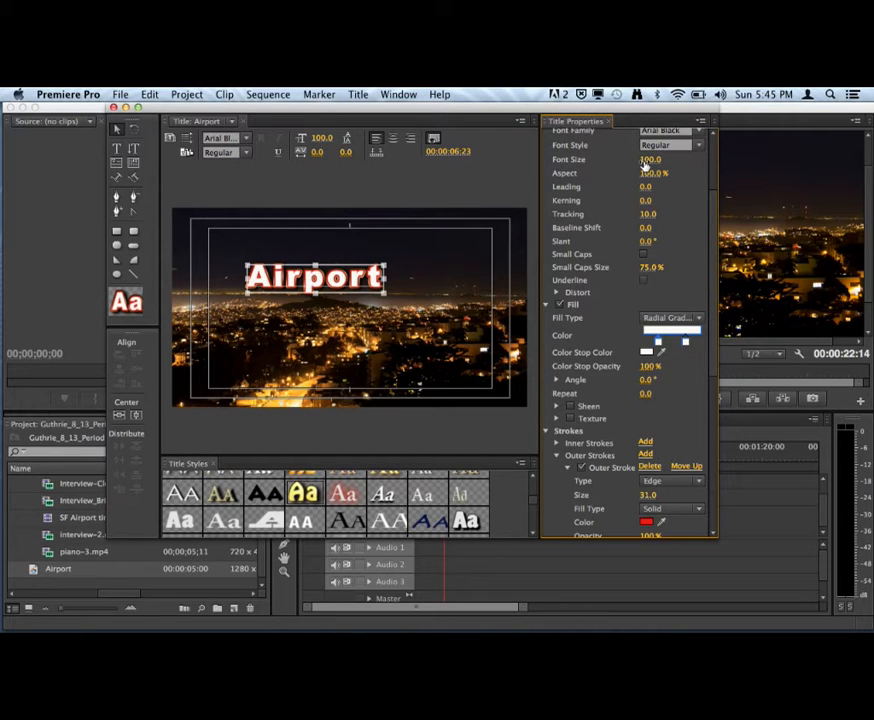
pyautogui.moveTo(646, 162); pyautogui.dragTo(662, 162)
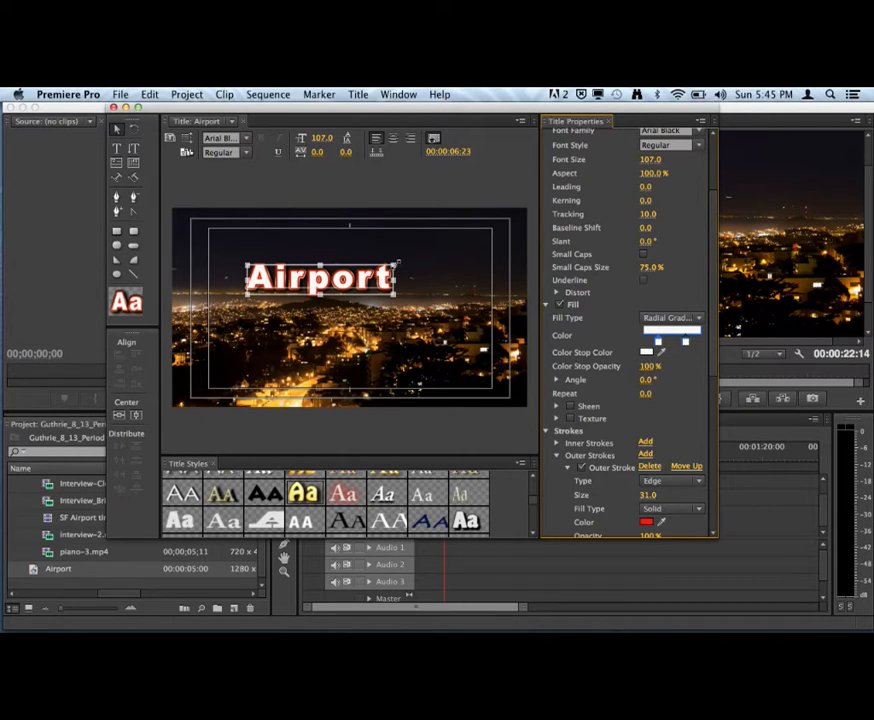
pyautogui.click(397, 264)
pyautogui.moveTo(397, 264); pyautogui.dragTo(464, 231)
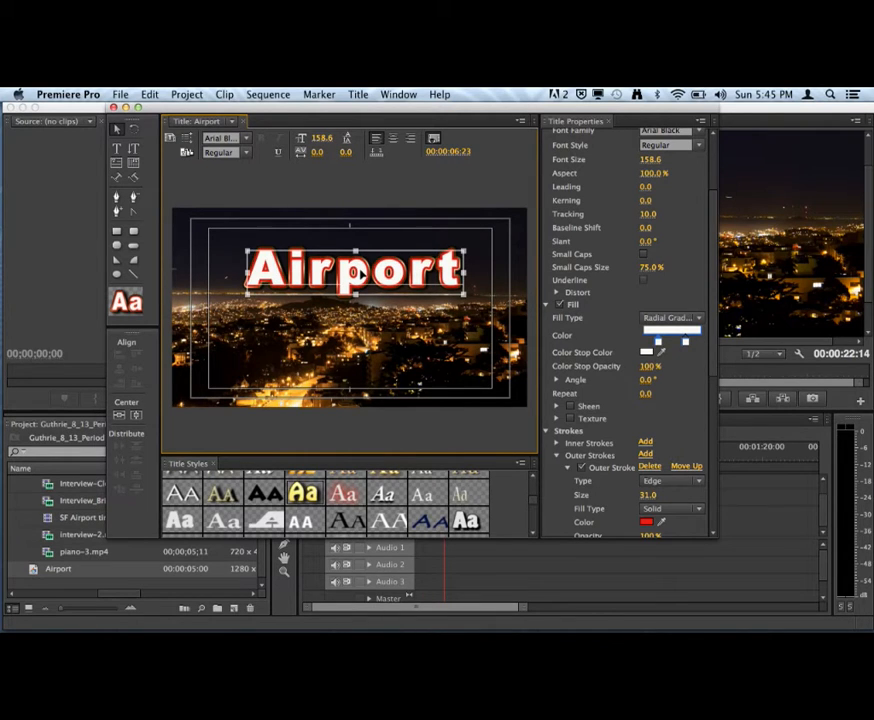
# Move the Airport text slightly up, then centre it vertically and horizontally in the frame
pyautogui.moveTo(361, 275); pyautogui.dragTo(354, 266)
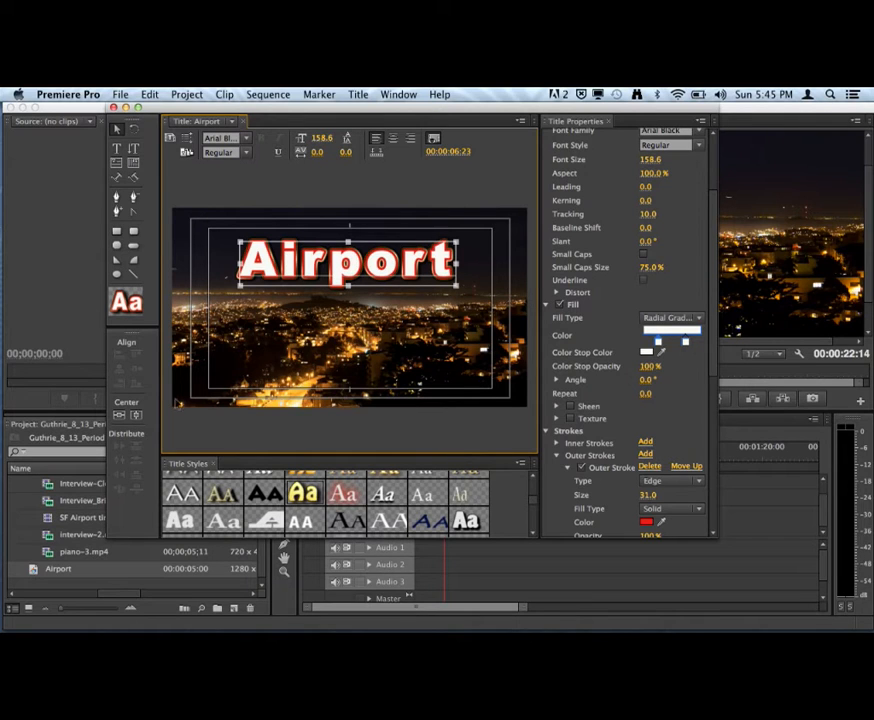
pyautogui.click(119, 418)
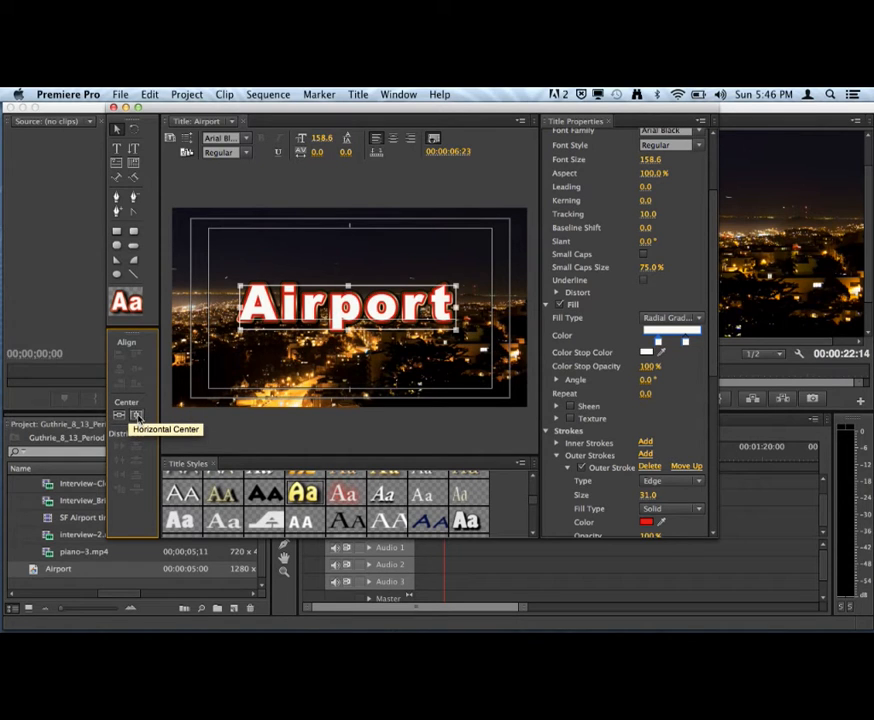
pyautogui.click(137, 415)
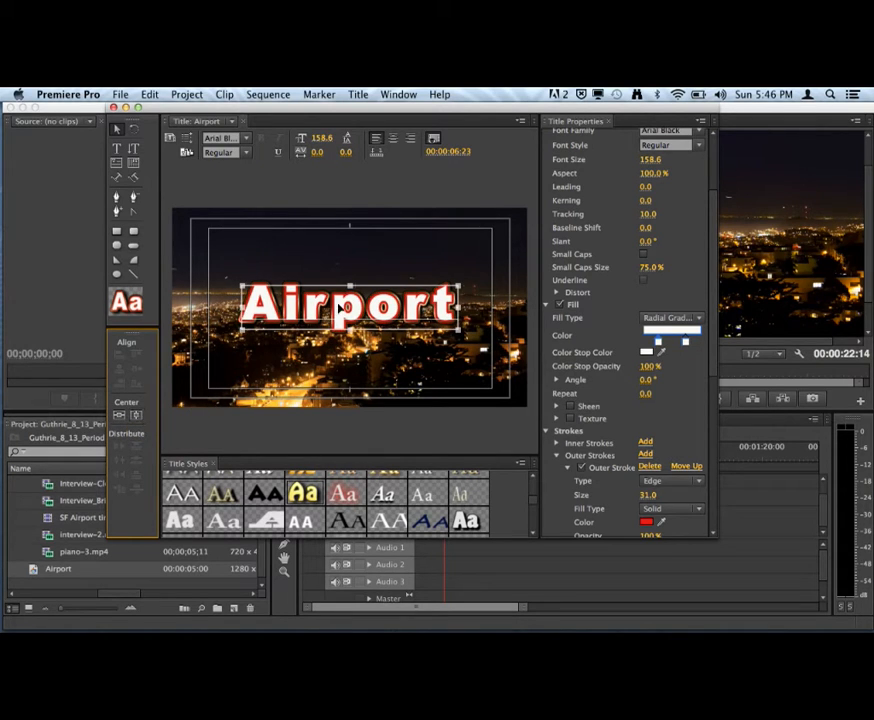
# Move the Airport text to the upper part of the frame, centre it horizontally, and close the title editor
pyautogui.moveTo(340, 308); pyautogui.dragTo(290, 257)
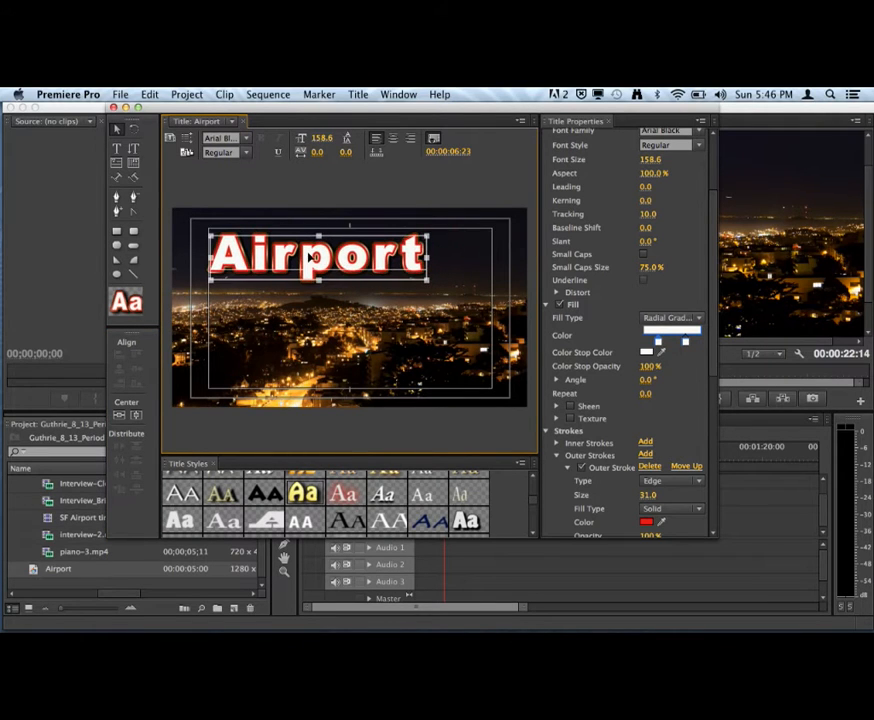
pyautogui.click(141, 415)
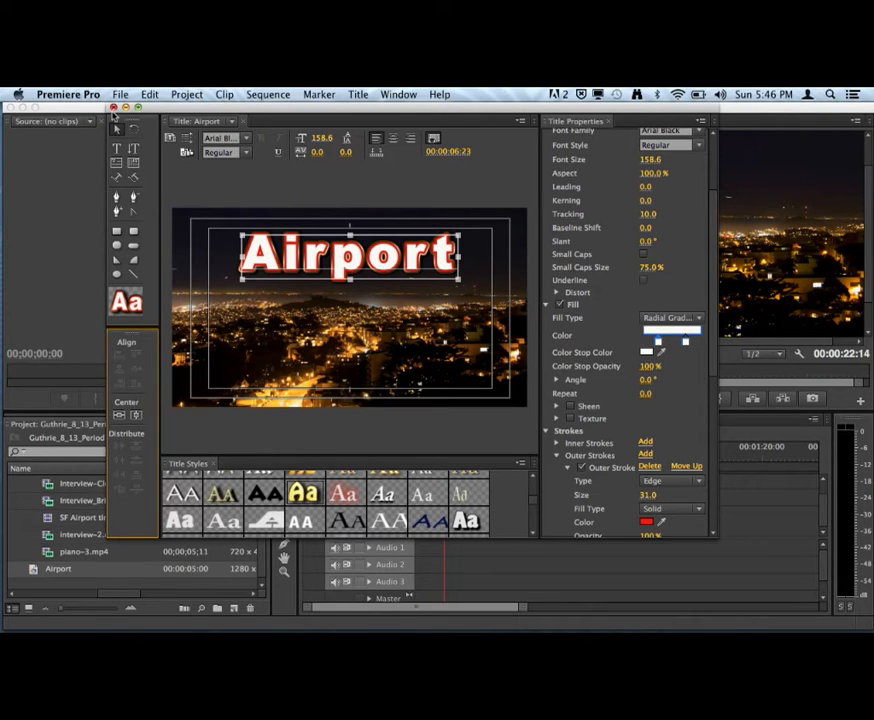
pyautogui.click(113, 107)
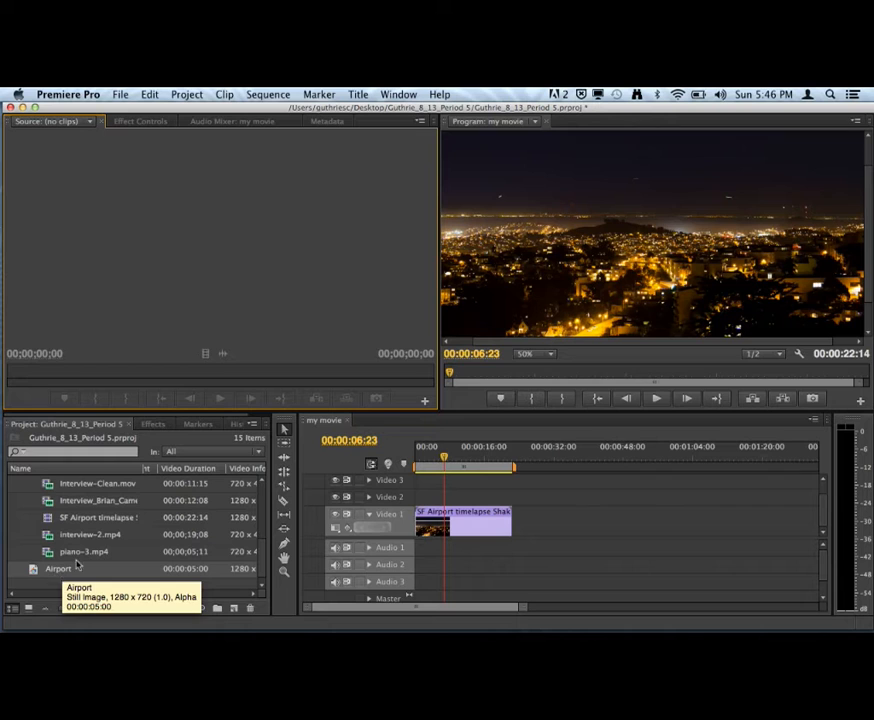
# Place the Airport title on Video 2 at the start of the sequence and preview it at 00:00:02:16
pyautogui.click(457, 450)
pyautogui.moveTo(457, 450); pyautogui.dragTo(414, 453)
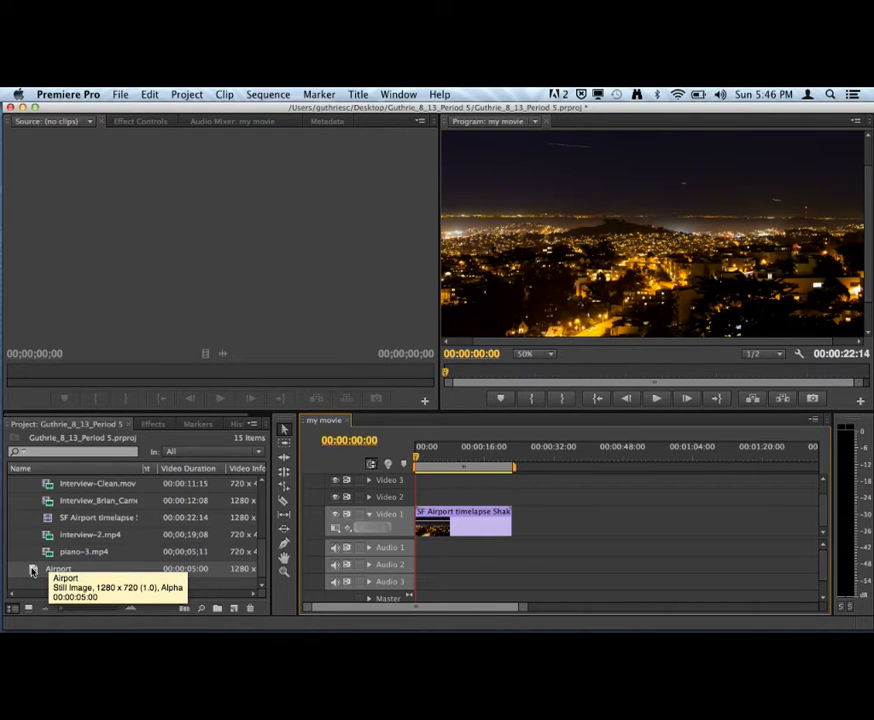
pyautogui.moveTo(31, 571); pyautogui.dragTo(422, 497)
pyautogui.click(427, 456)
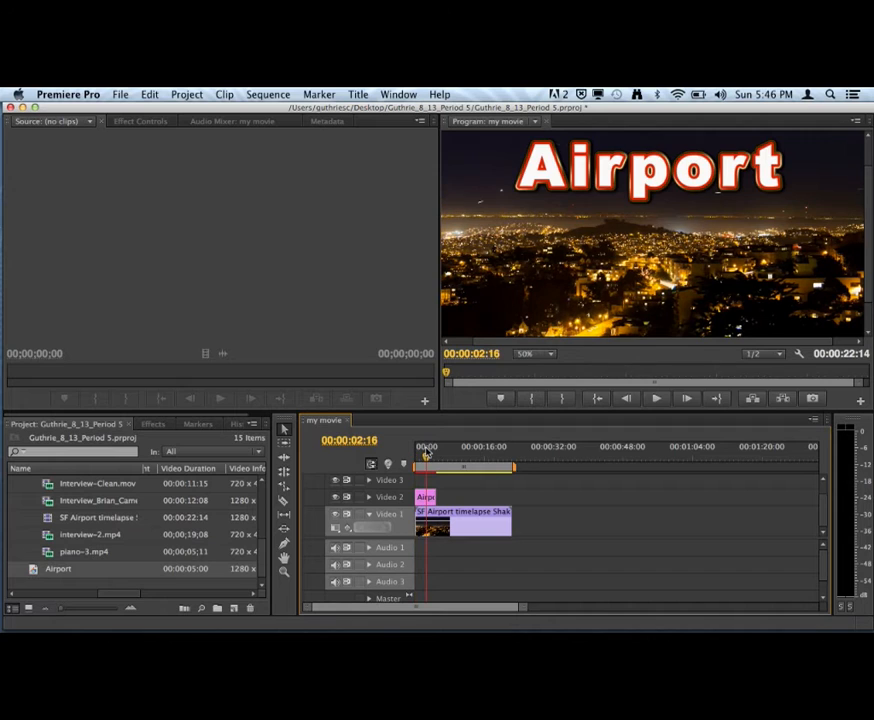
# Reopen the Airport title from its timeline clip to view its editable properties, and close the title editor
pyautogui.doubleClick(427, 497)
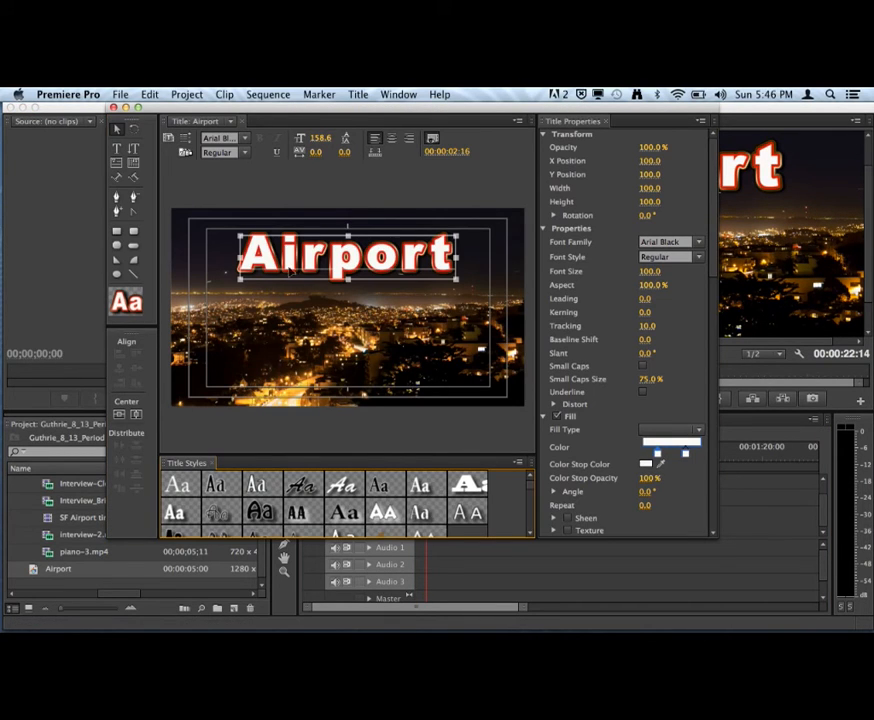
pyautogui.click(113, 107)
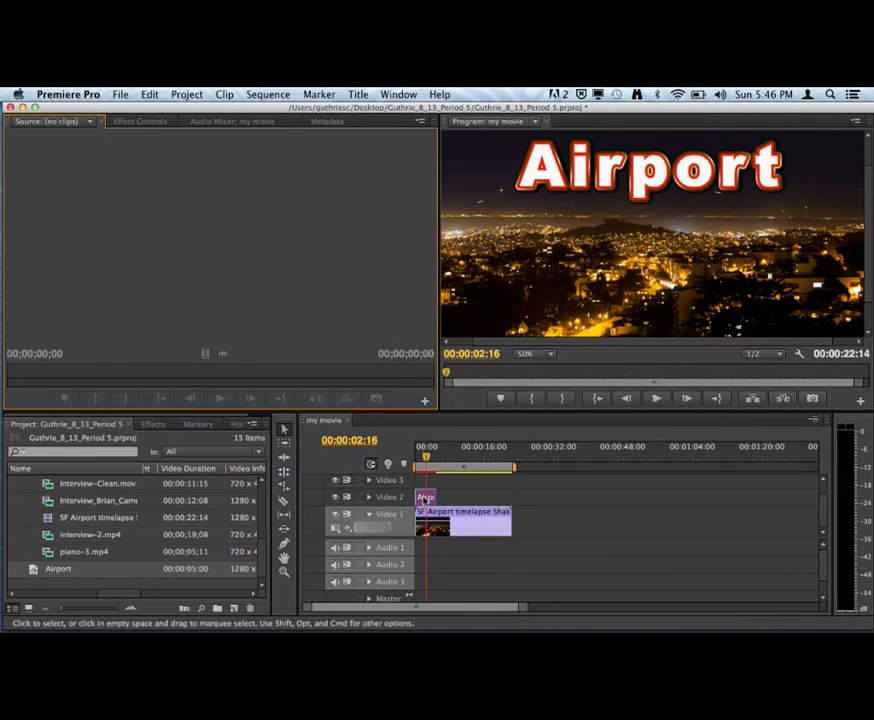
pyautogui.doubleClick(424, 499)
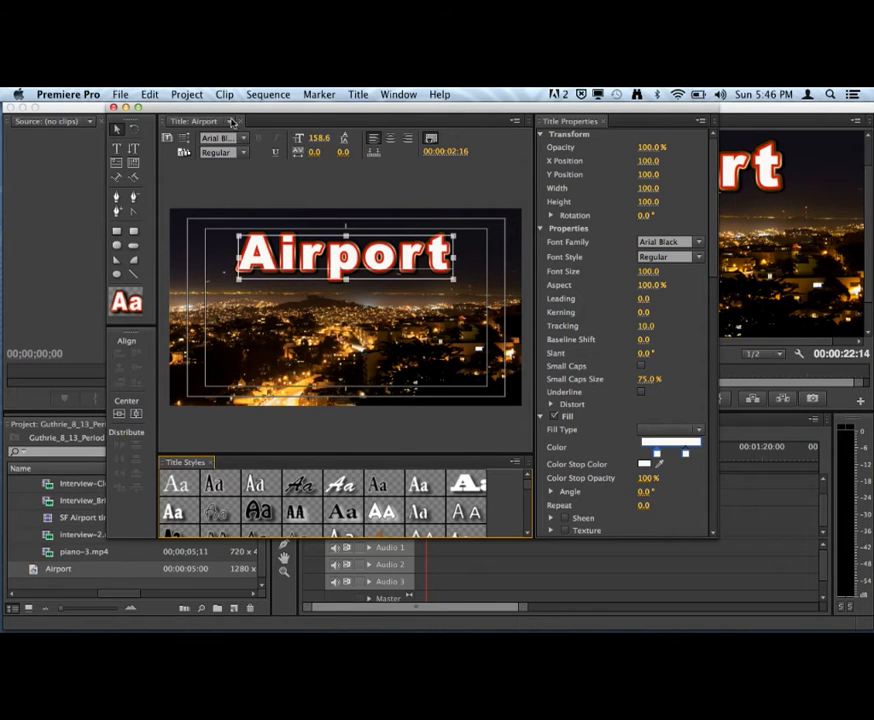
pyautogui.click(114, 107)
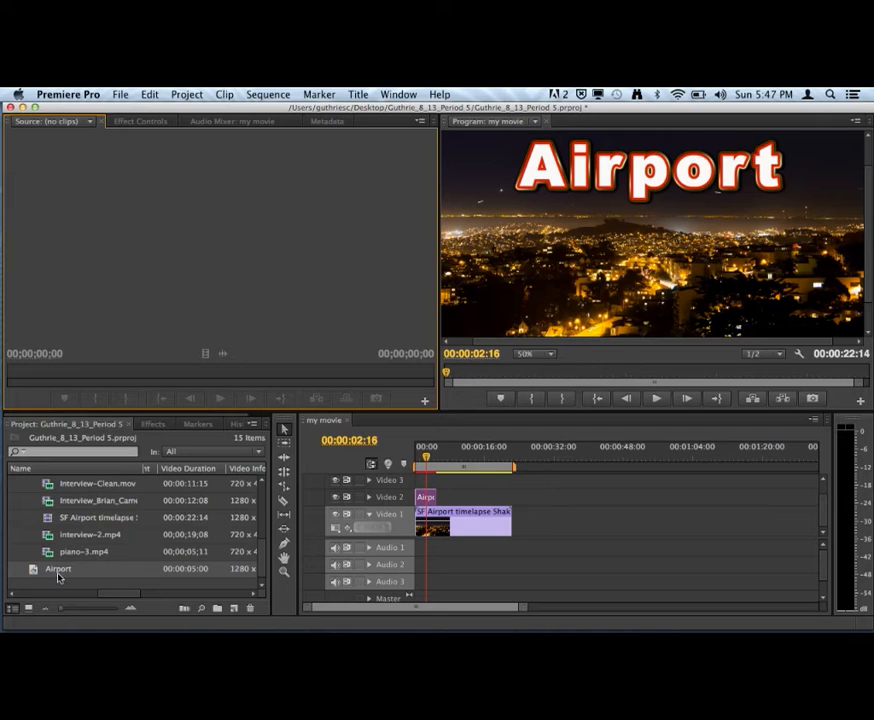
# Extend the Airport title clip on Video 2 to end shortly before the timelapse clip, and play the sequence from the start
pyautogui.moveTo(433, 497); pyautogui.dragTo(490, 497)
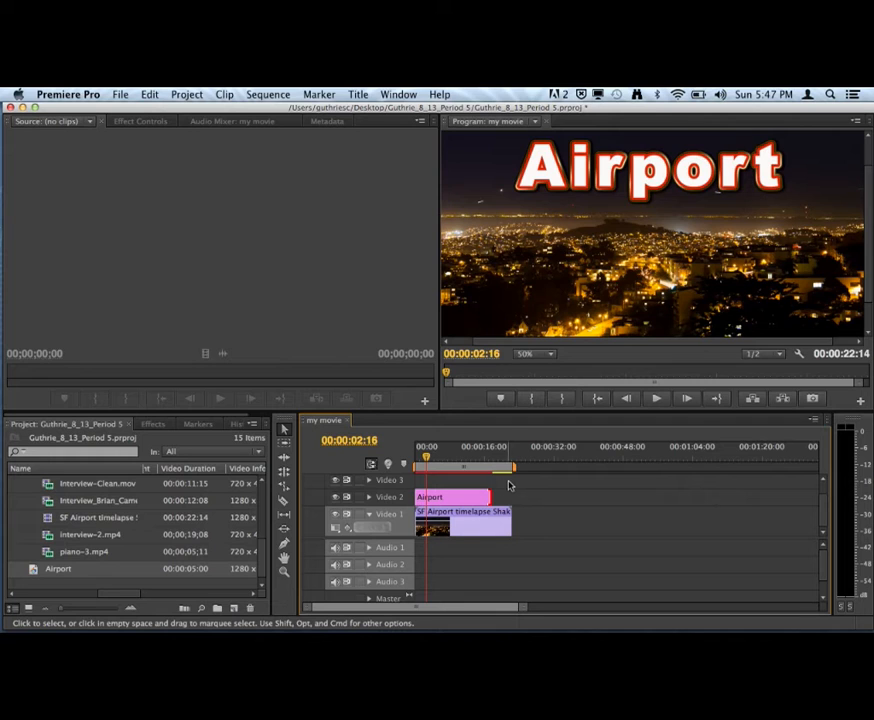
pyautogui.moveTo(461, 455); pyautogui.dragTo(413, 455)
pyautogui.press('space')
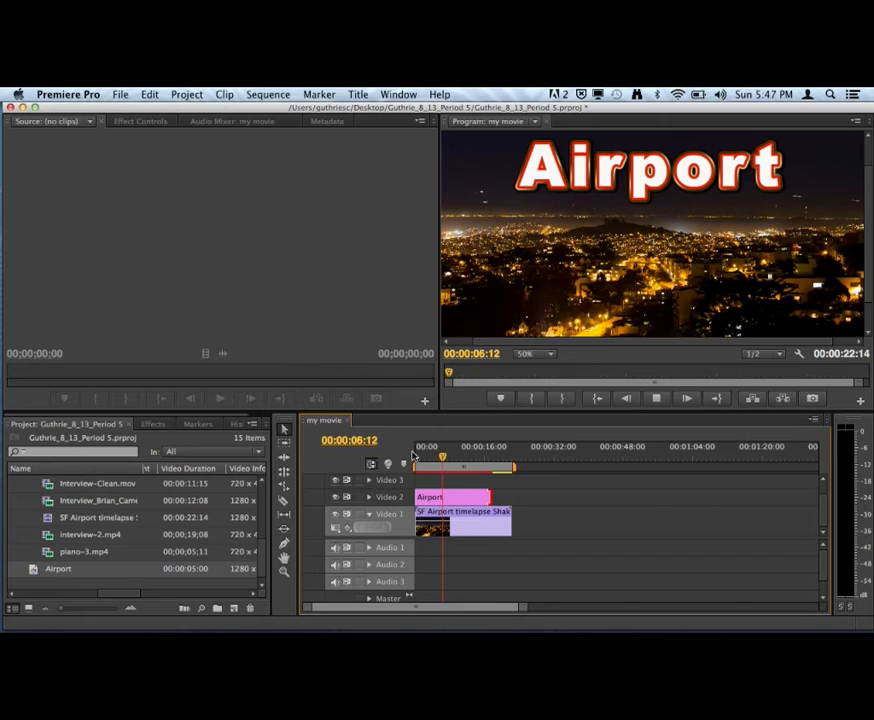
# Stop playback and move the Airport title clip on Video 2 to start about two and a half seconds into the sequence
pyautogui.press('space')
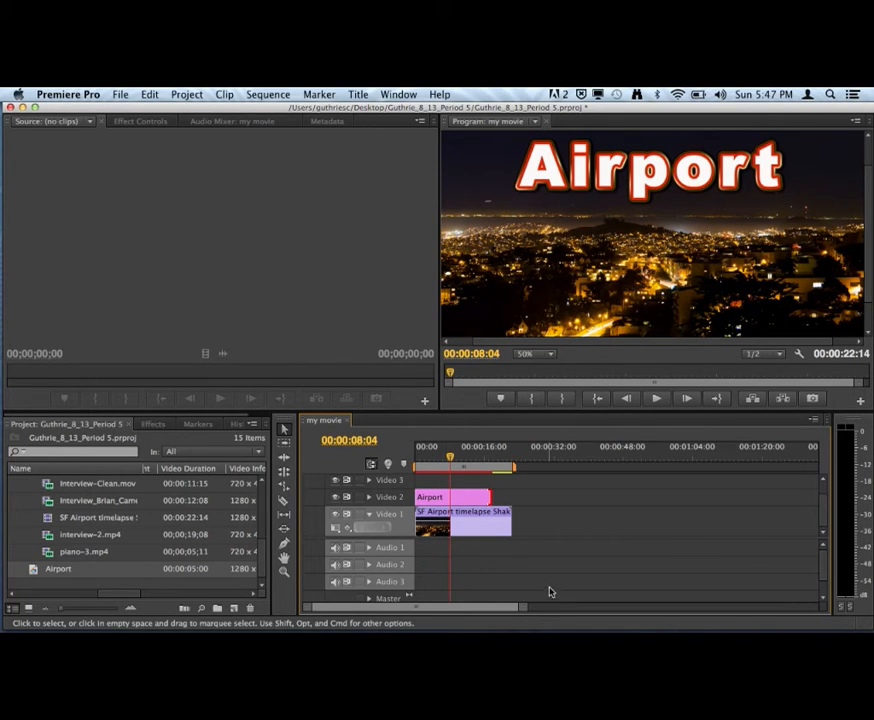
pyautogui.moveTo(522, 609); pyautogui.dragTo(478, 609)
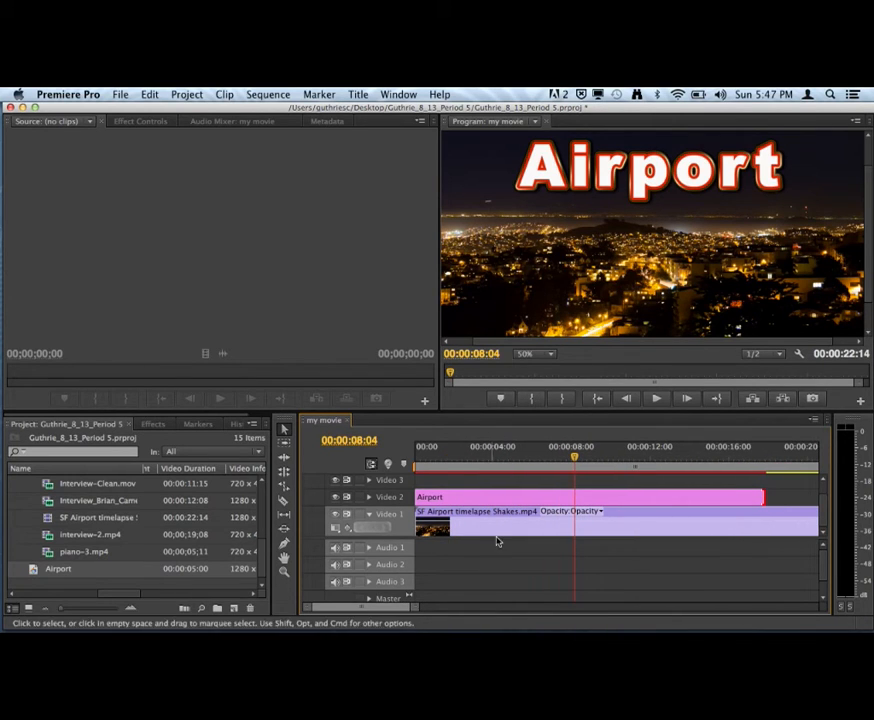
pyautogui.moveTo(525, 497); pyautogui.dragTo(576, 499)
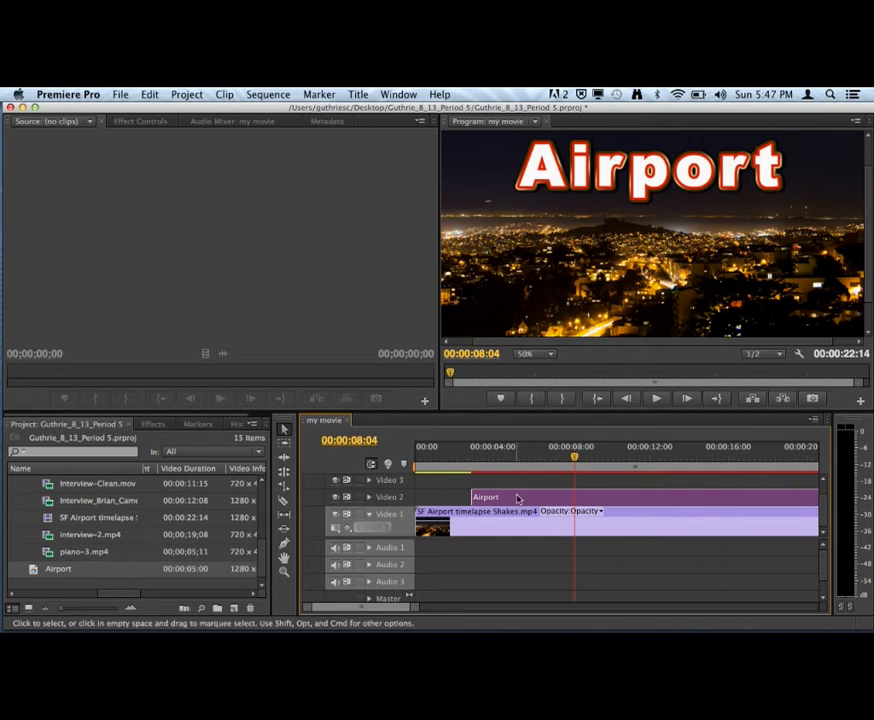
pyautogui.moveTo(517, 497); pyautogui.dragTo(509, 497)
# Expand the Video 2 track and trim the Airport title clip to end at about nine seconds in the sequence
pyautogui.click(369, 497)
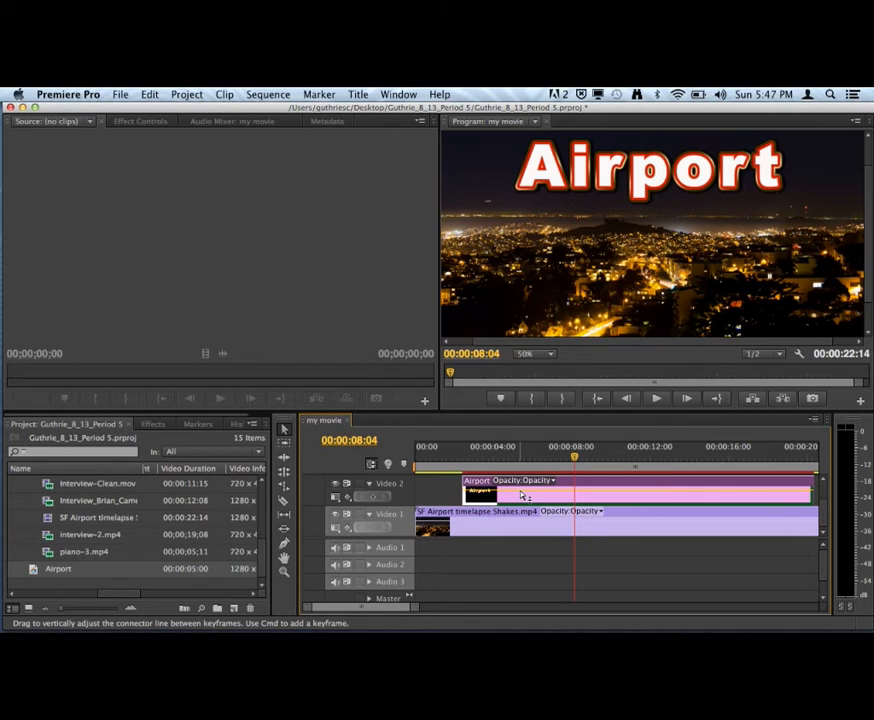
pyautogui.moveTo(521, 495)
pyautogui.moveTo(821, 487); pyautogui.dragTo(631, 489)
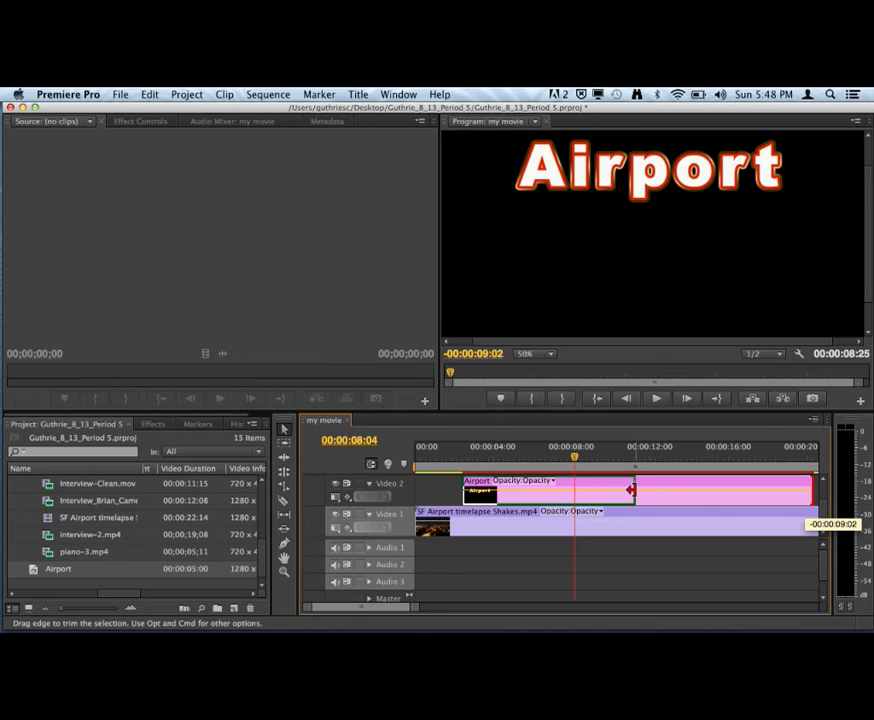
pyautogui.moveTo(631, 489); pyautogui.dragTo(589, 487)
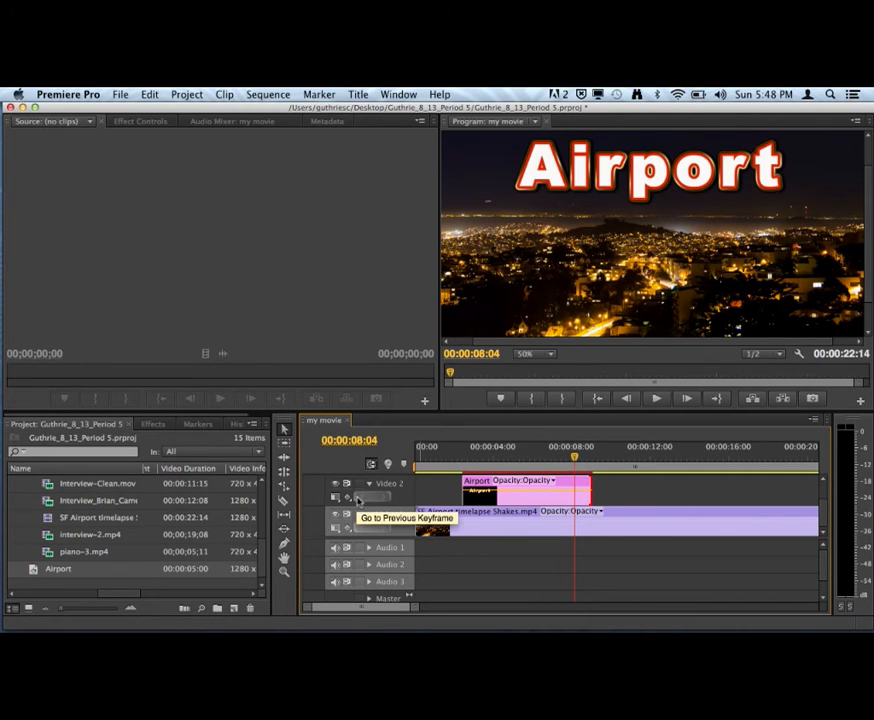
# Add opacity keyframes near both ends of the Airport clip with the Pen tool, lowering the outermost ones to fade the title in and out
pyautogui.click(368, 484)
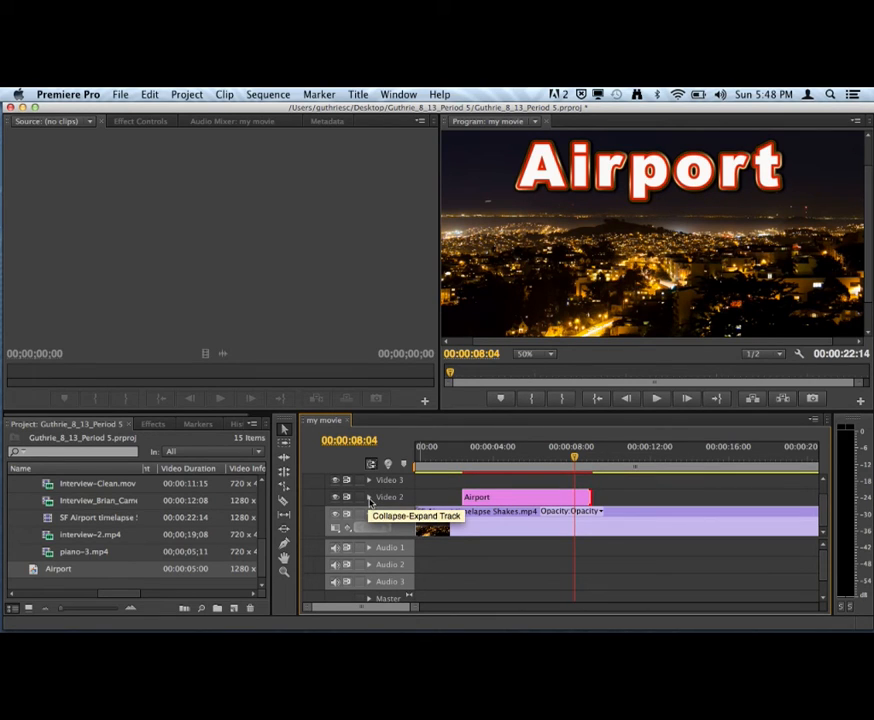
pyautogui.click(369, 497)
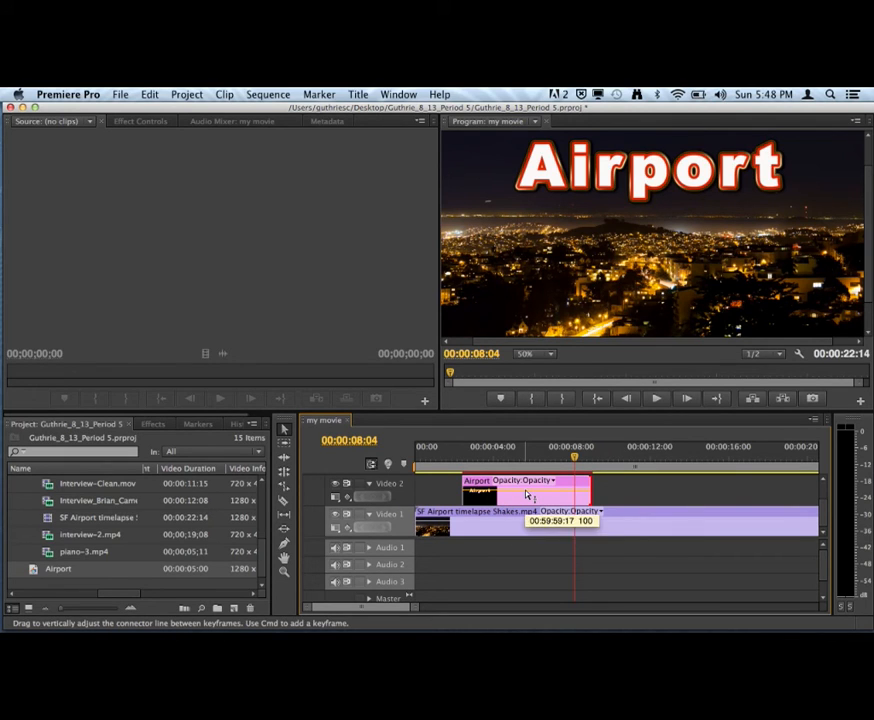
pyautogui.click(285, 544)
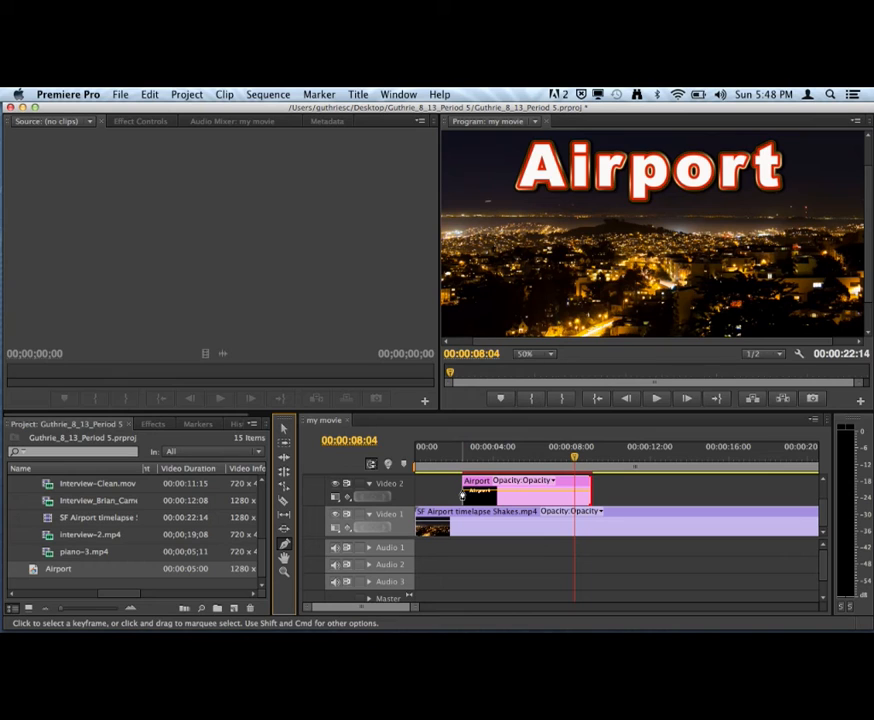
pyautogui.click(464, 491)
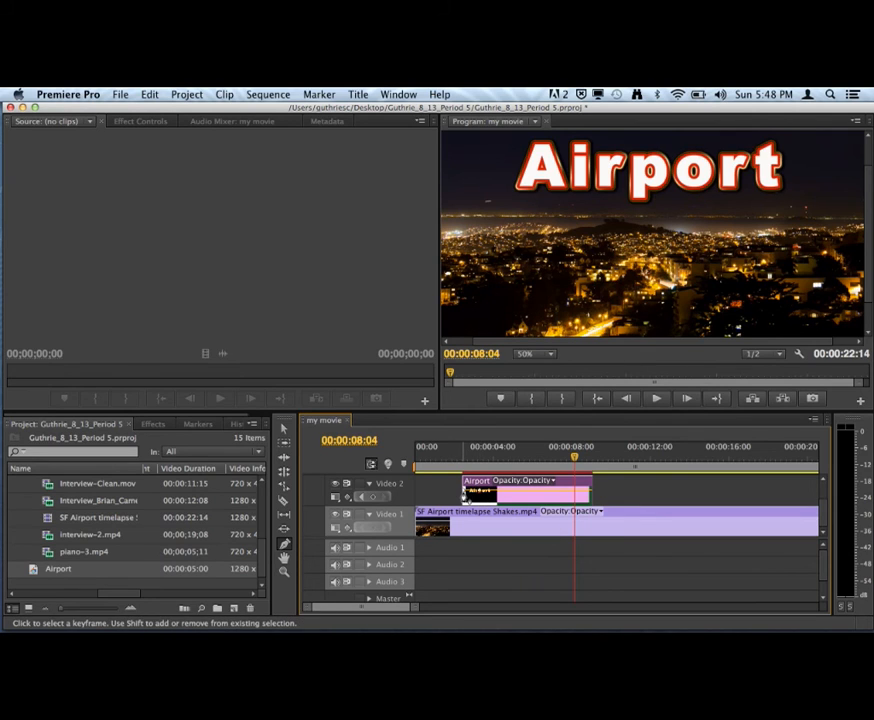
pyautogui.moveTo(464, 492); pyautogui.dragTo(463, 511)
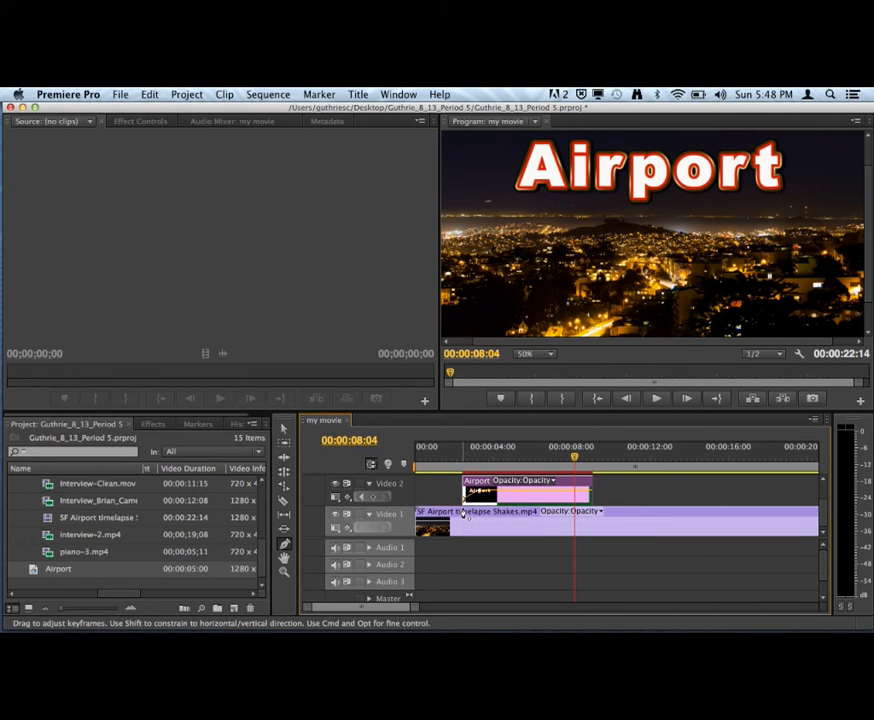
pyautogui.click(572, 493)
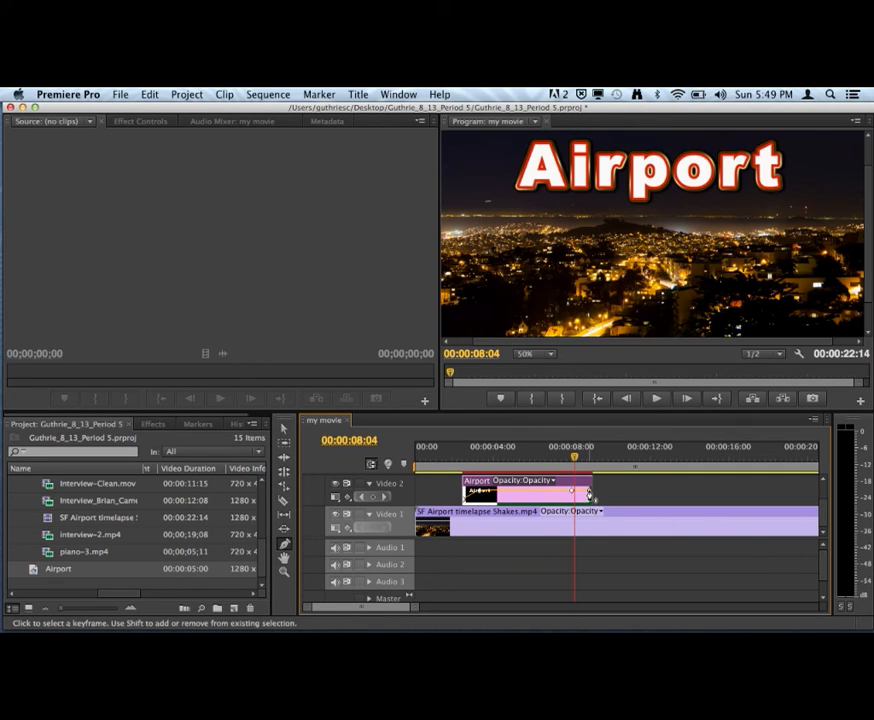
pyautogui.moveTo(589, 495)
pyautogui.mouseDown()
pyautogui.moveTo(584, 510)
pyautogui.moveTo(588, 502)
pyautogui.mouseUp()
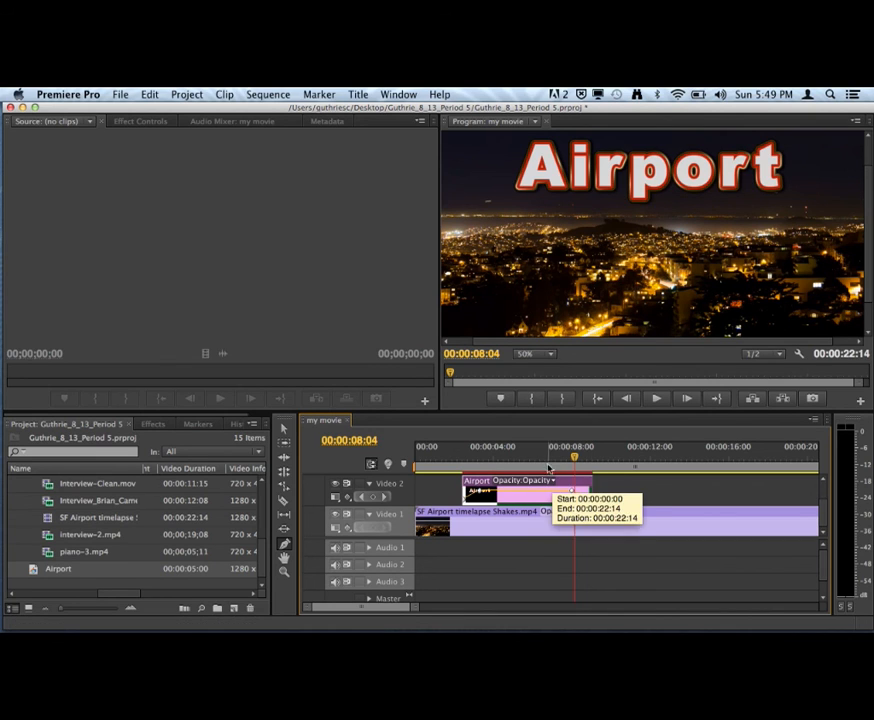
# Play the sequence from the start to 00:00:09:29 to preview the title's fades, and save the project
pyautogui.moveTo(574, 458); pyautogui.dragTo(416, 458)
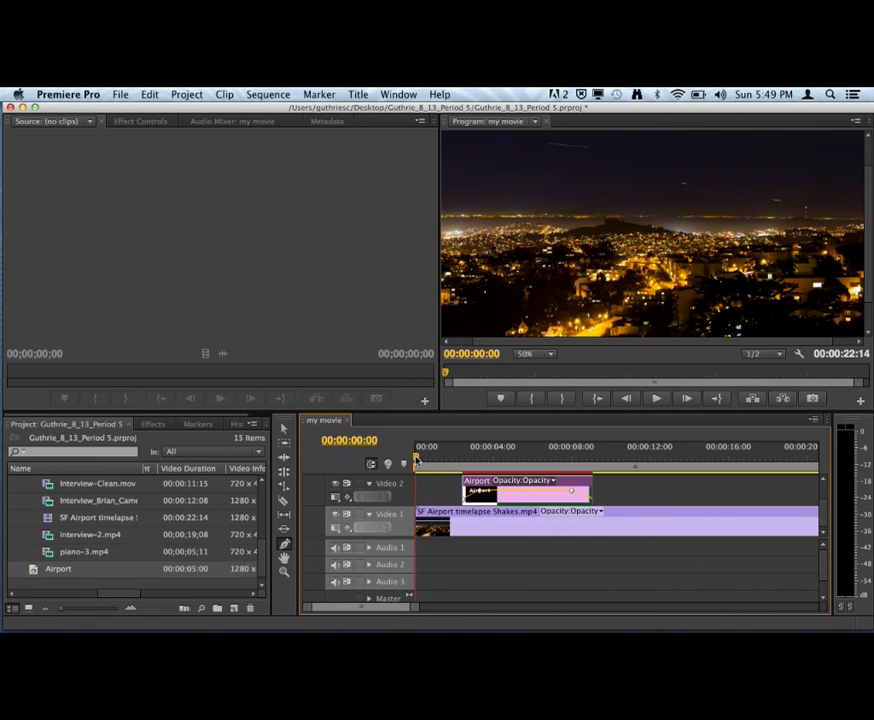
pyautogui.press('space')
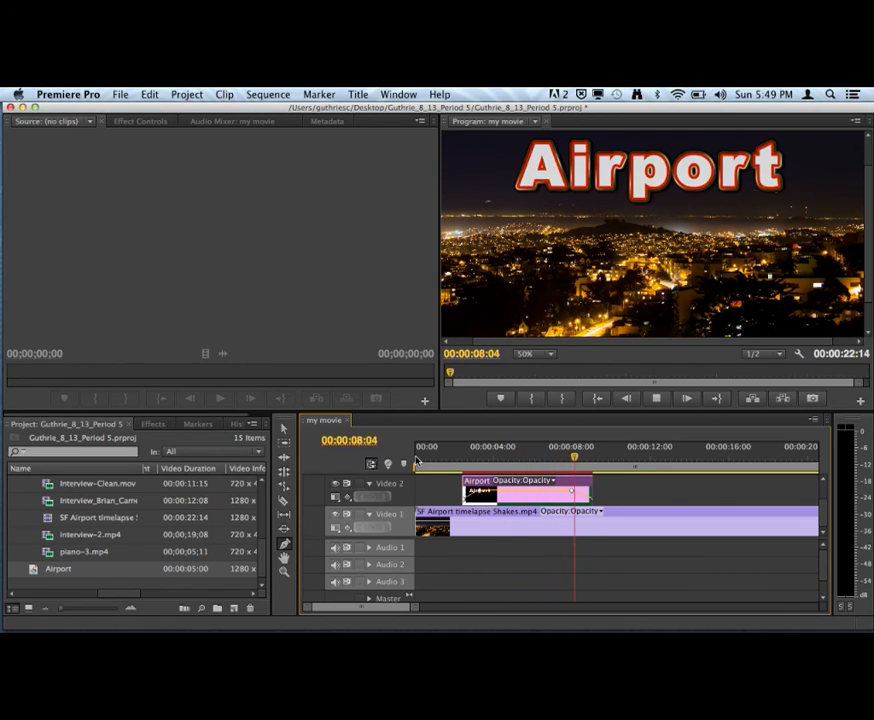
pyautogui.press('space')
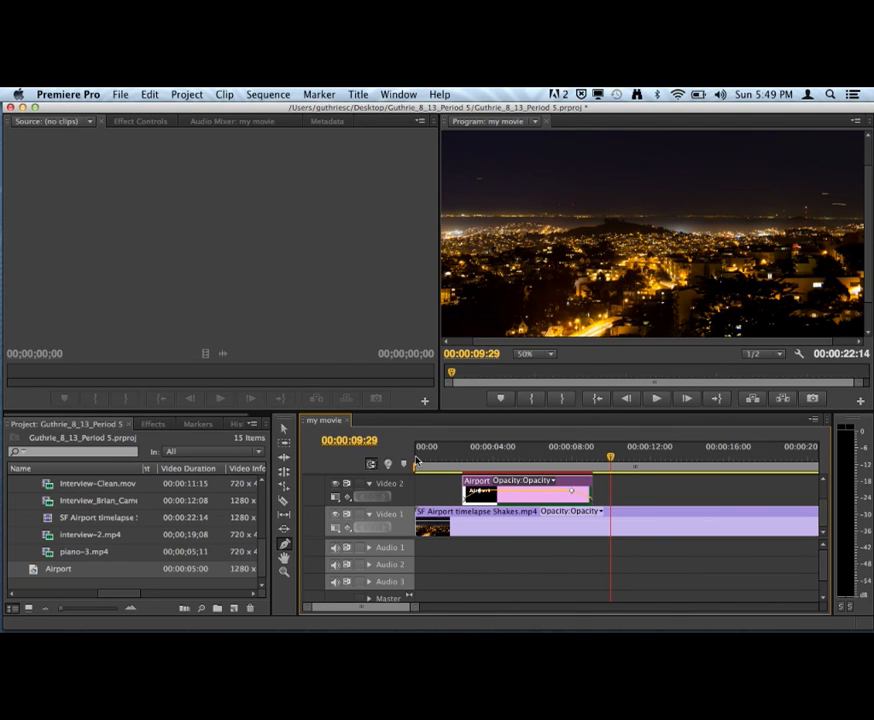
pyautogui.press('super+s')
pyautogui.moveTo(12, 598)
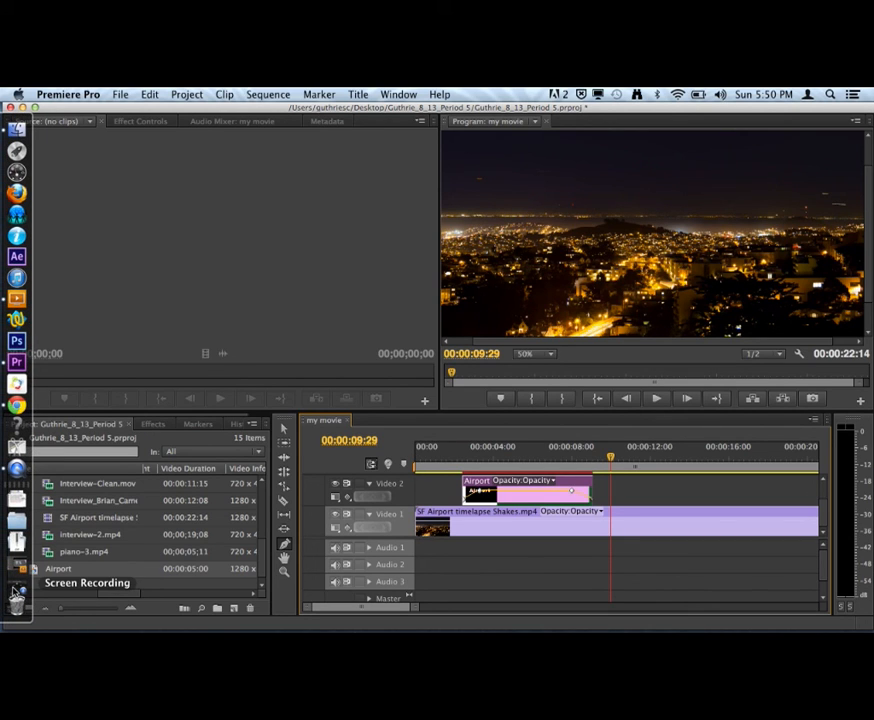
pyautogui.click(14, 593)
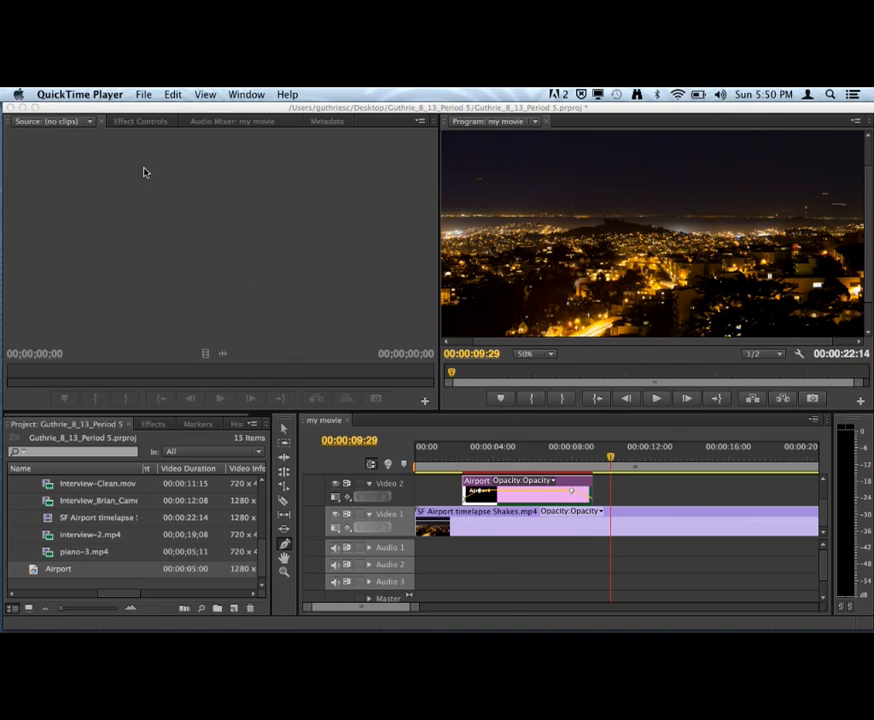